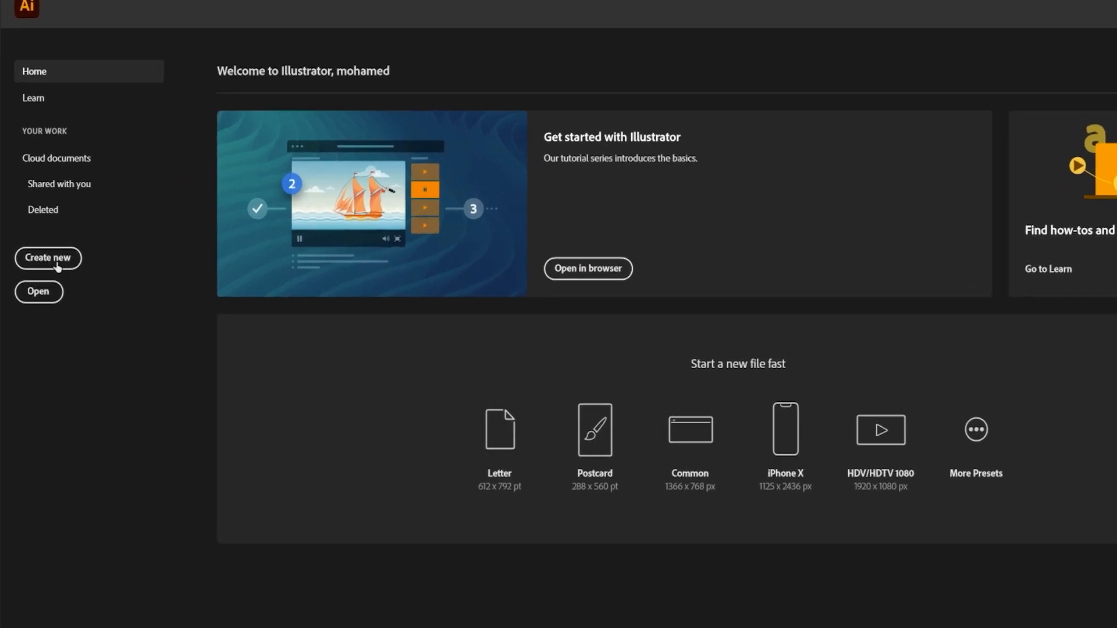
Step: Create a new A4 print document in landscape orientation with one artboard
click(40, 251)
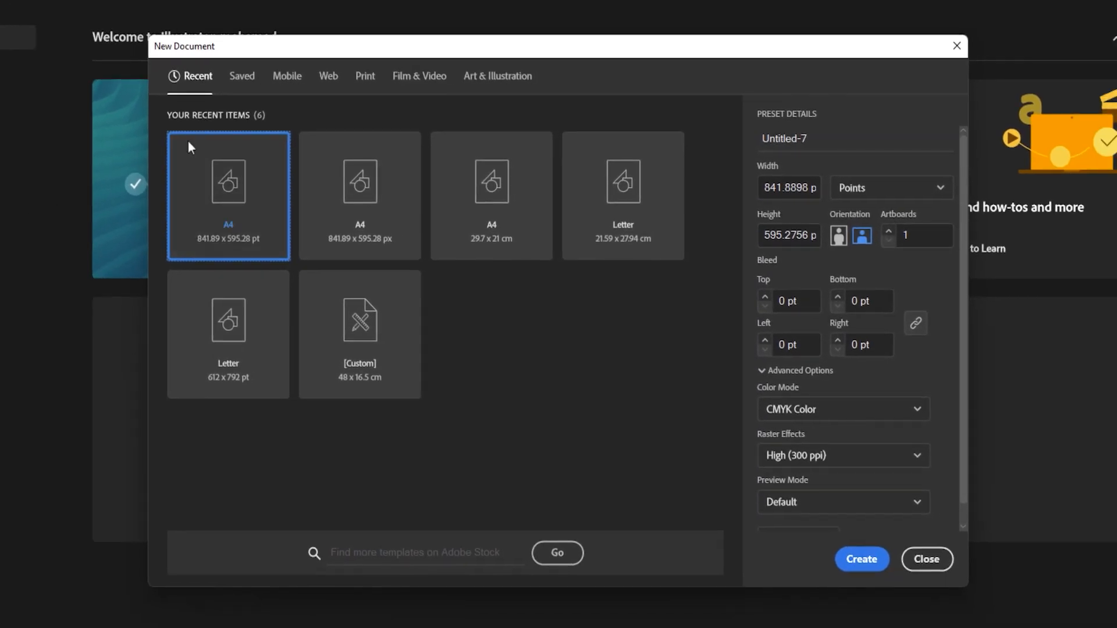
click(364, 77)
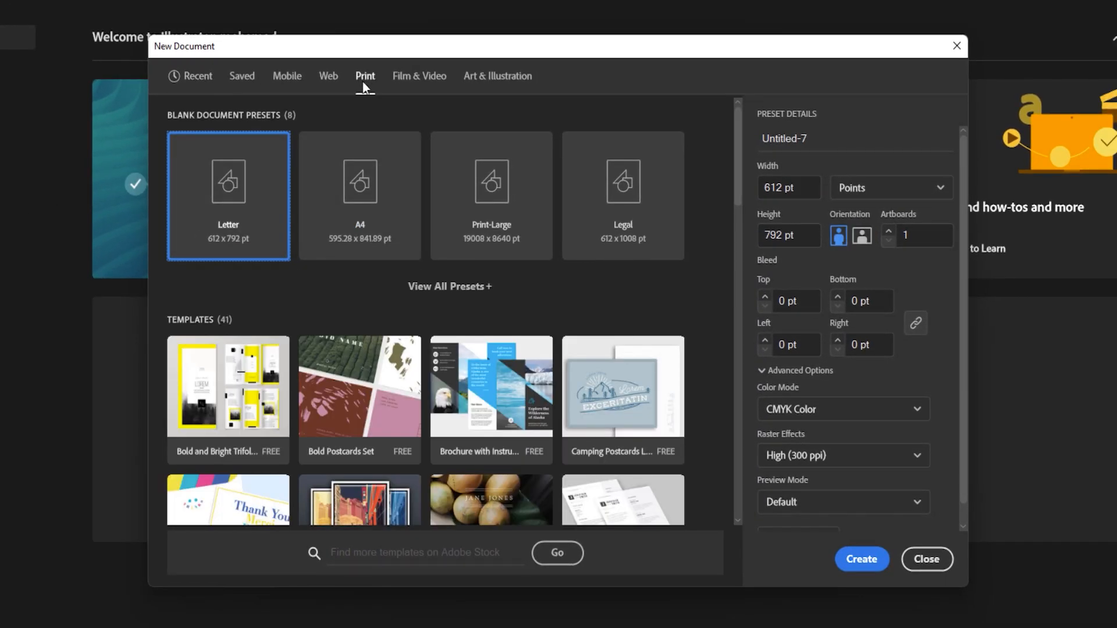
click(366, 211)
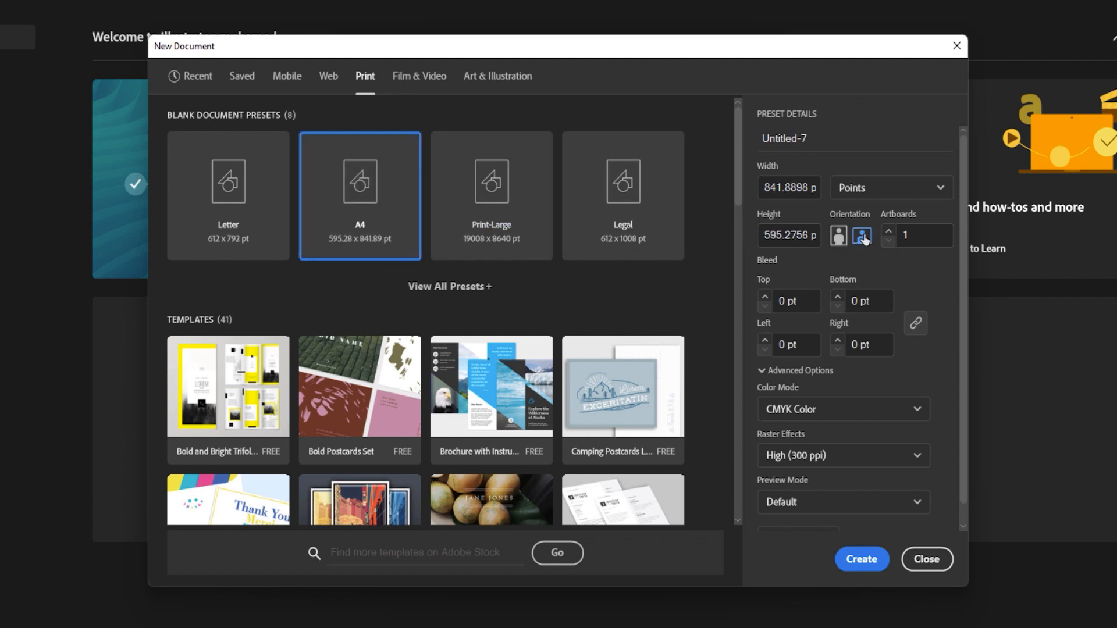
click(862, 559)
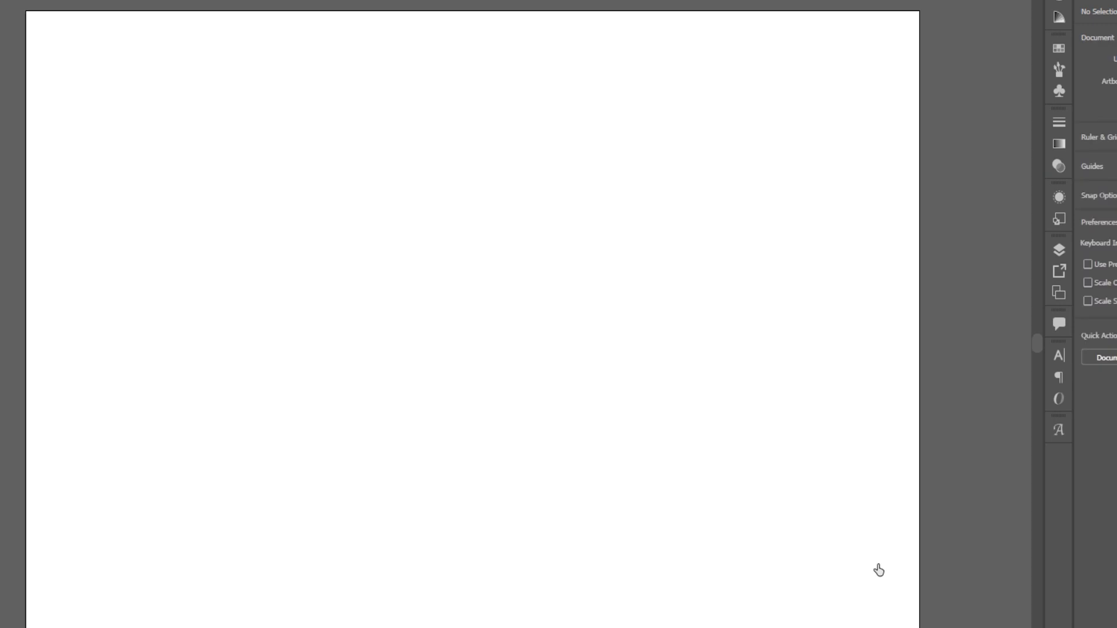
Step: Add the text "Close" to the artboard at a font size of 200 pt
click(17, 153)
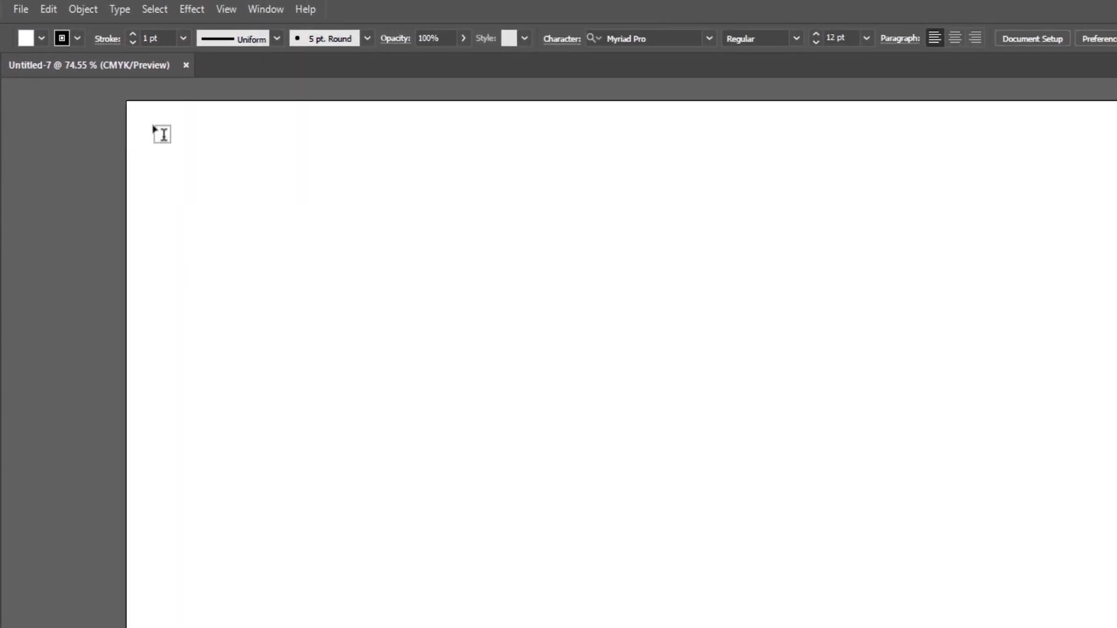
click(736, 37)
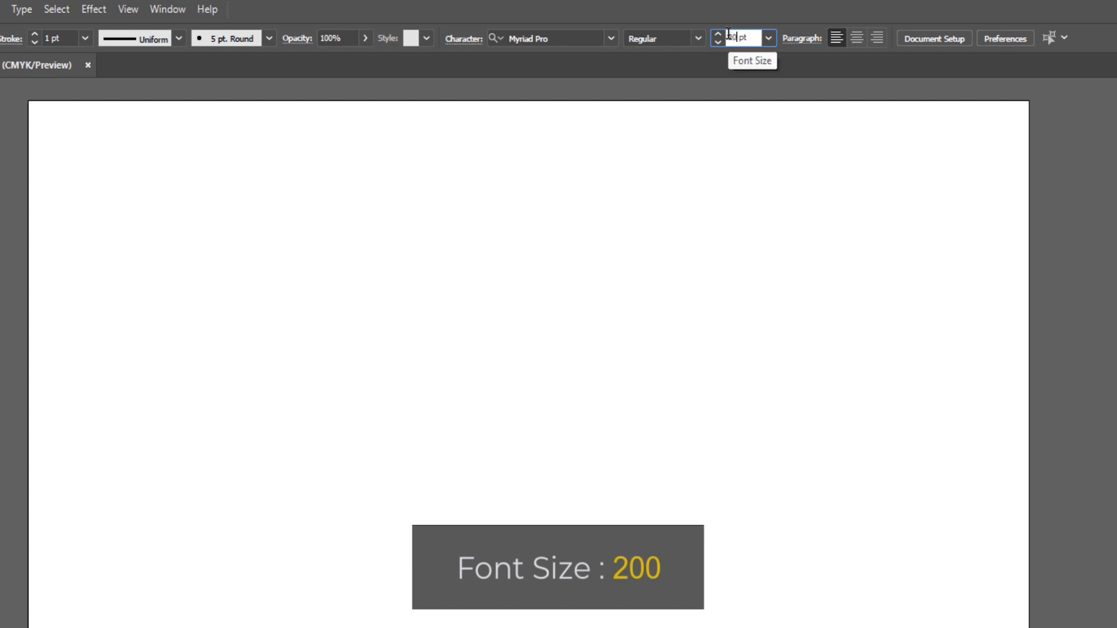
key(Return)
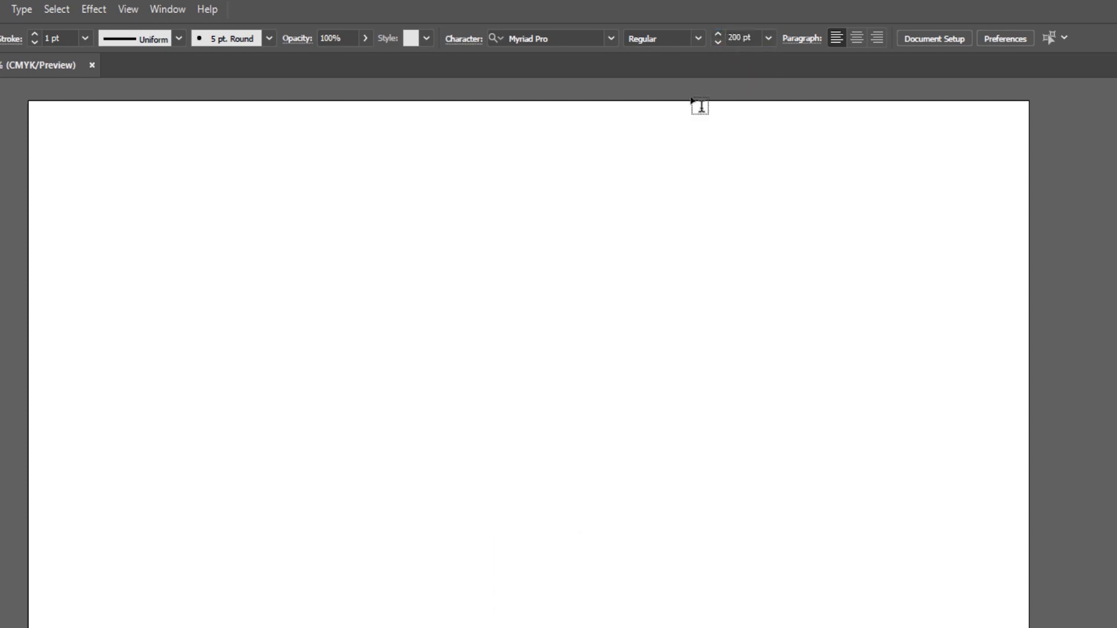
click(498, 427)
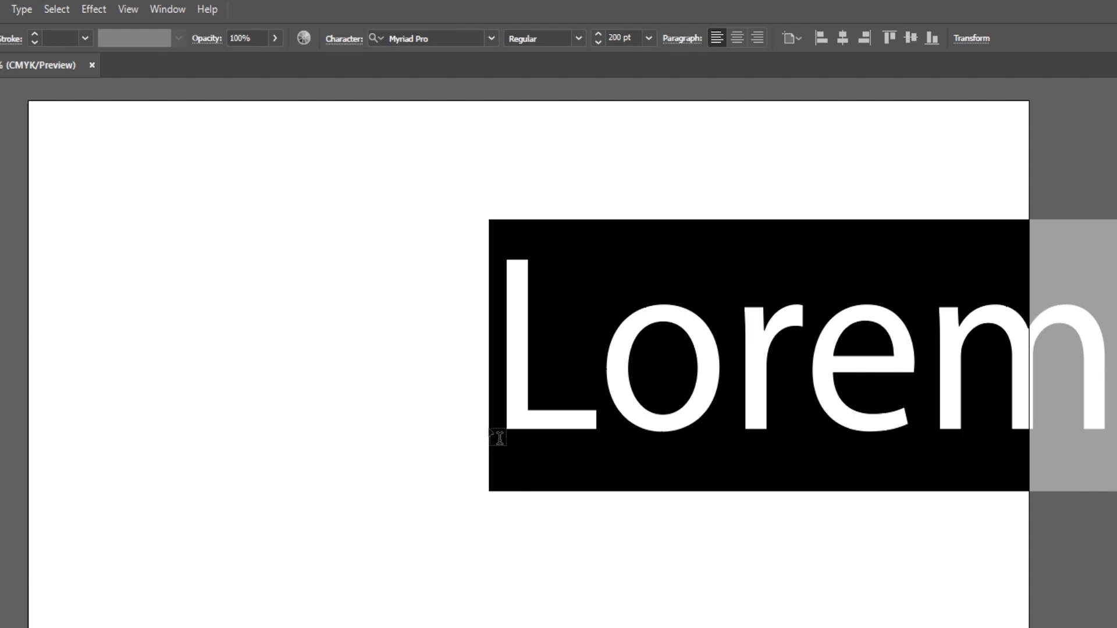
text(Close)
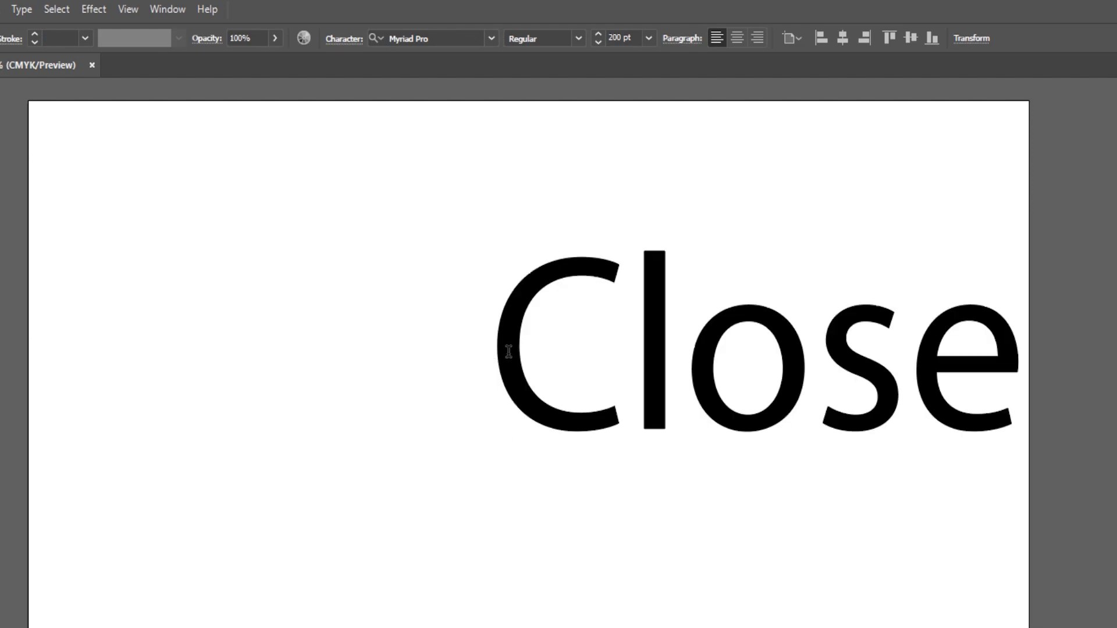
Step: Set the word "Close" in Malvie Trial Regular and move it to the middle of the artboard
drag(508, 351, 984, 350)
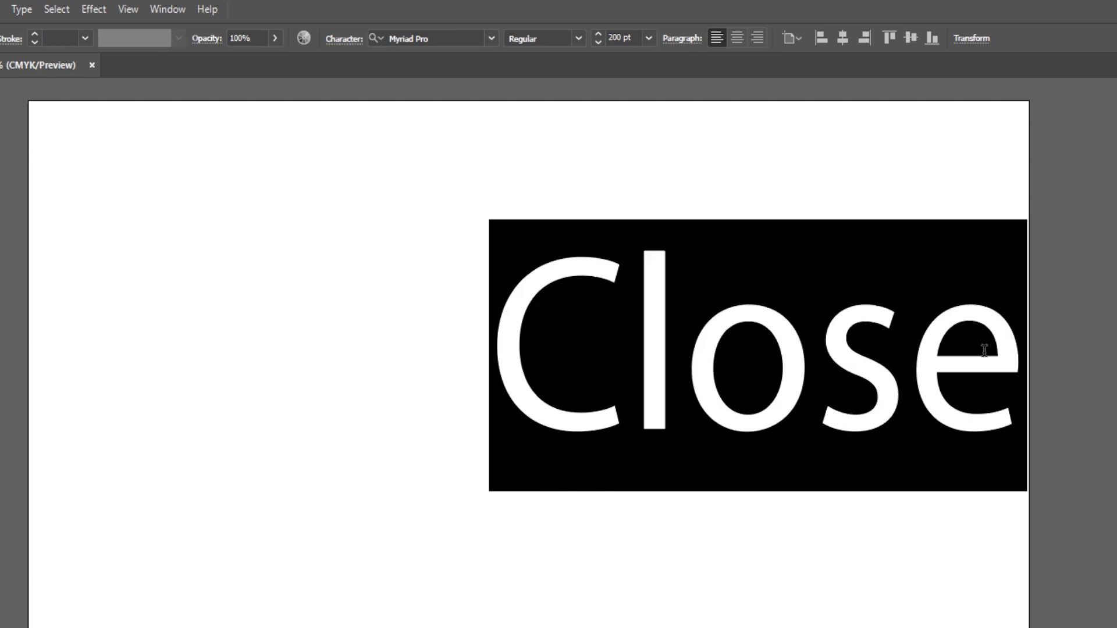
click(491, 38)
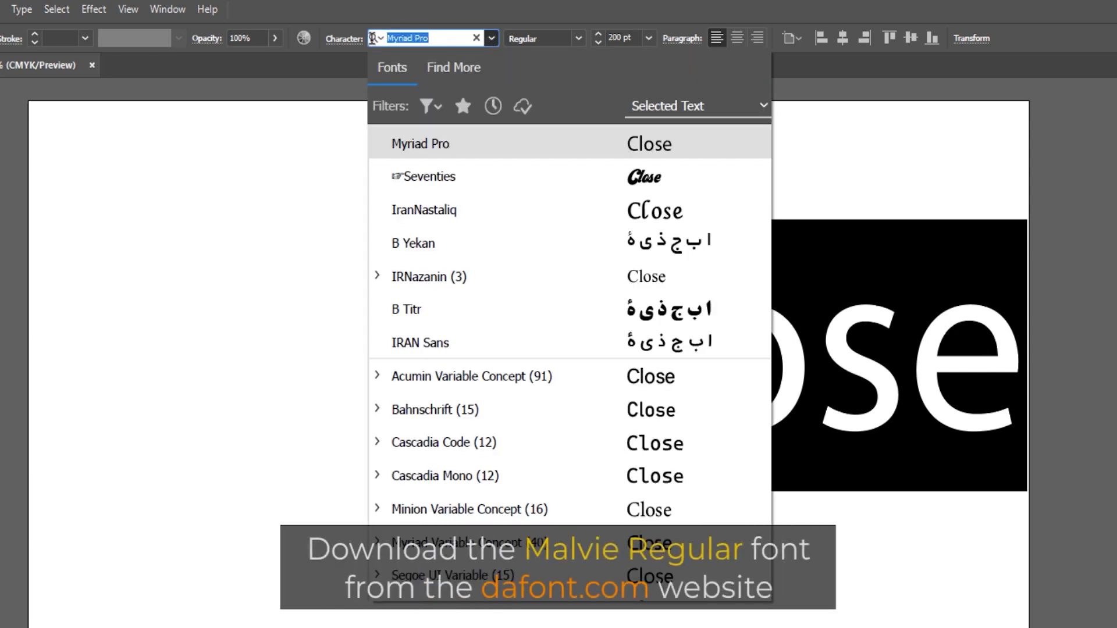
text(mal)
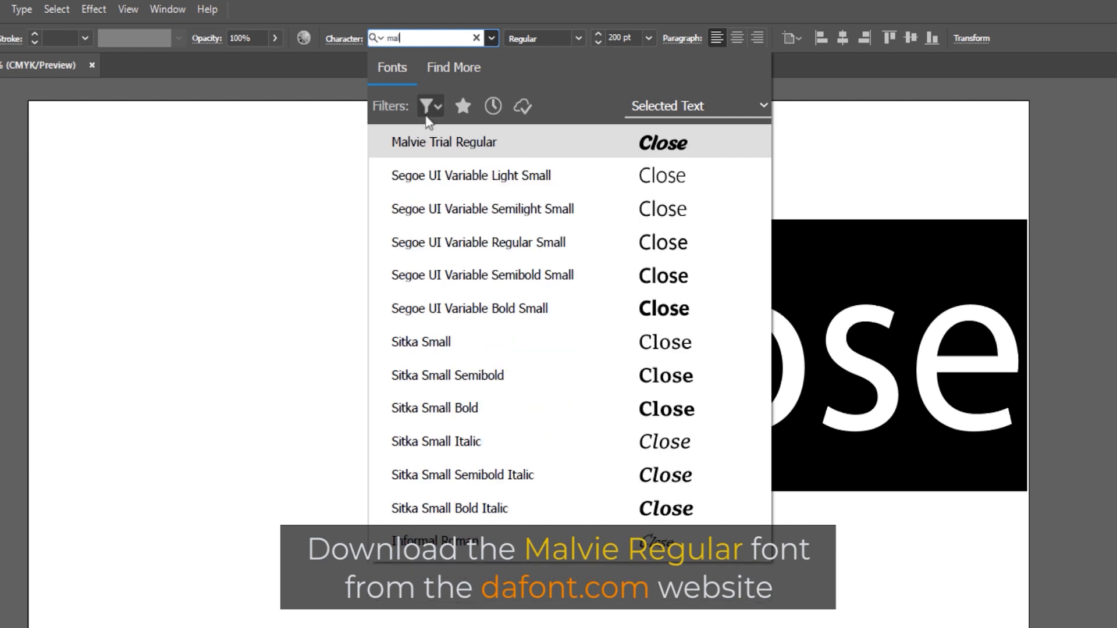
click(443, 141)
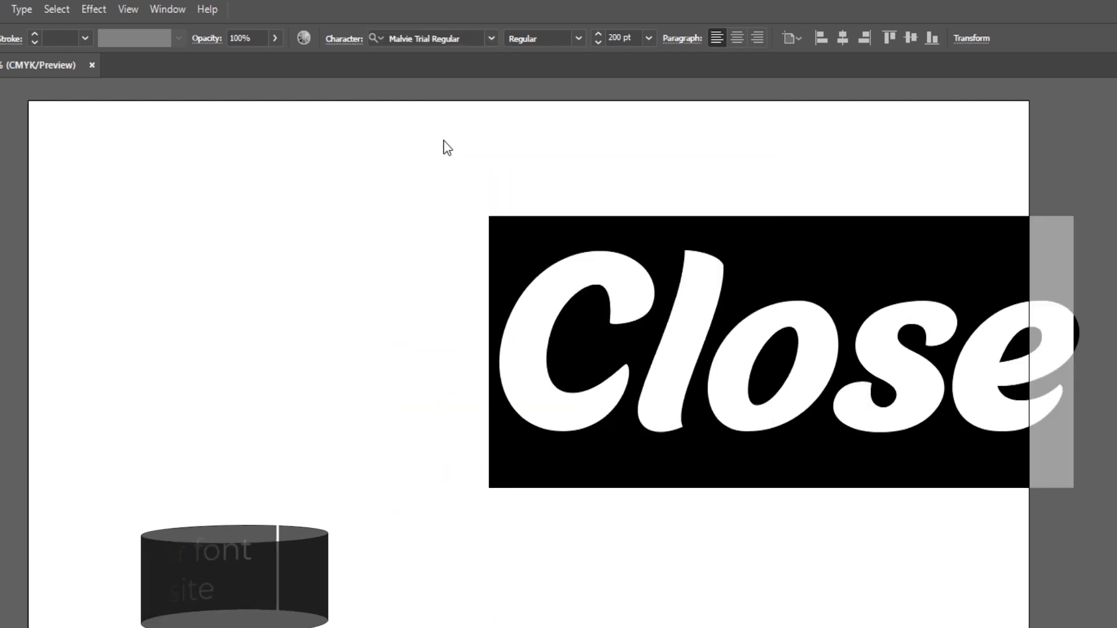
click(19, 96)
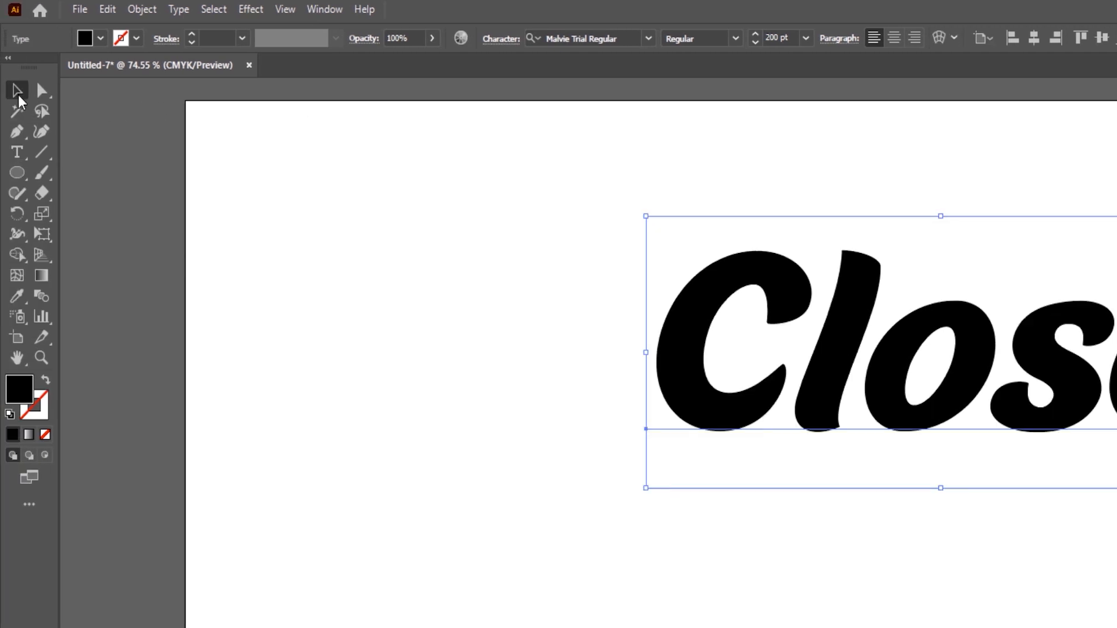
drag(716, 398, 457, 468)
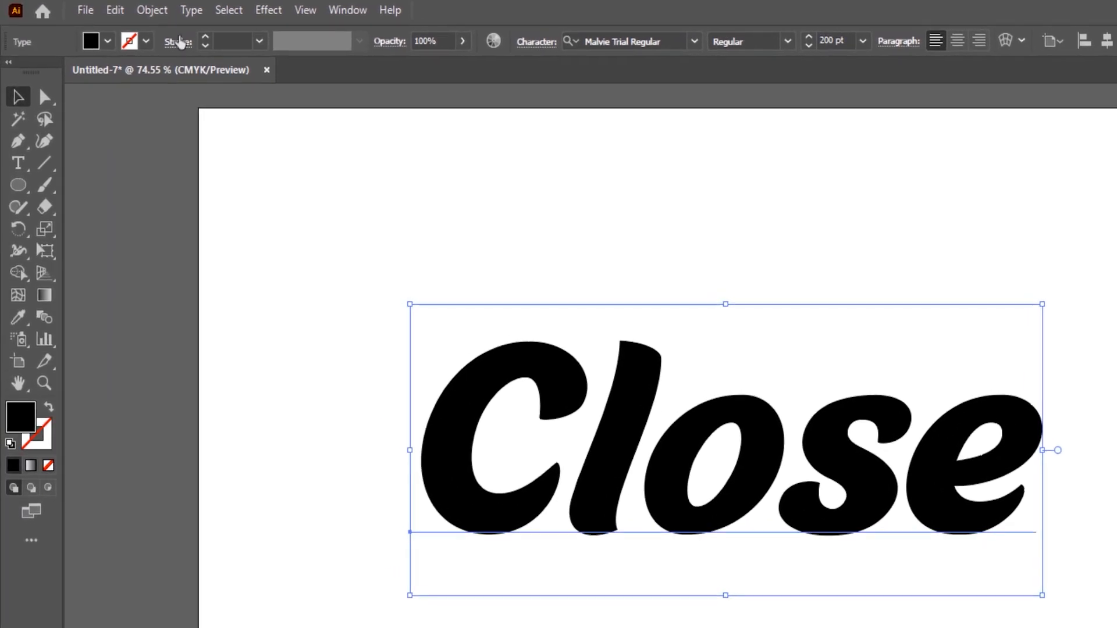
Step: Expand the "Close" text with Object and Fill included, and ungroup the resulting letter shapes
click(146, 9)
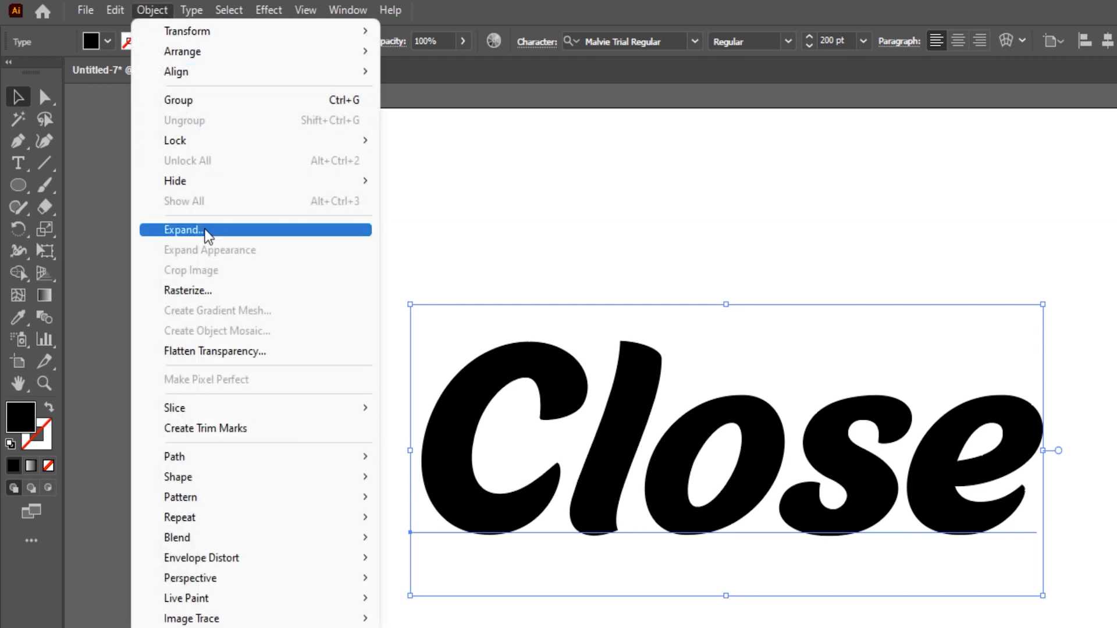
click(204, 231)
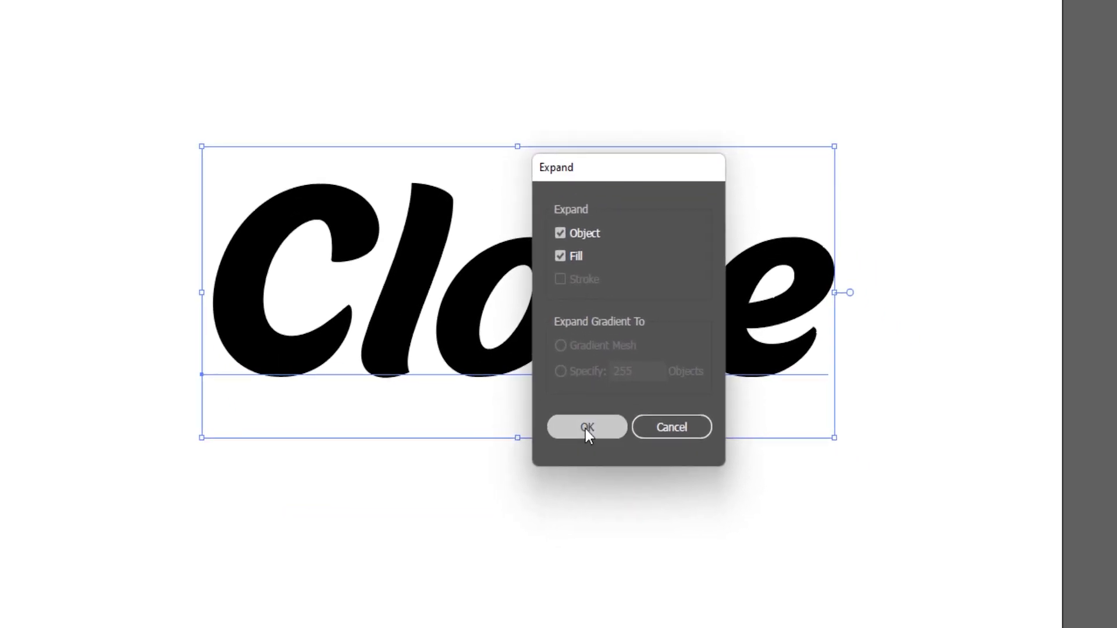
click(576, 427)
right_click(551, 320)
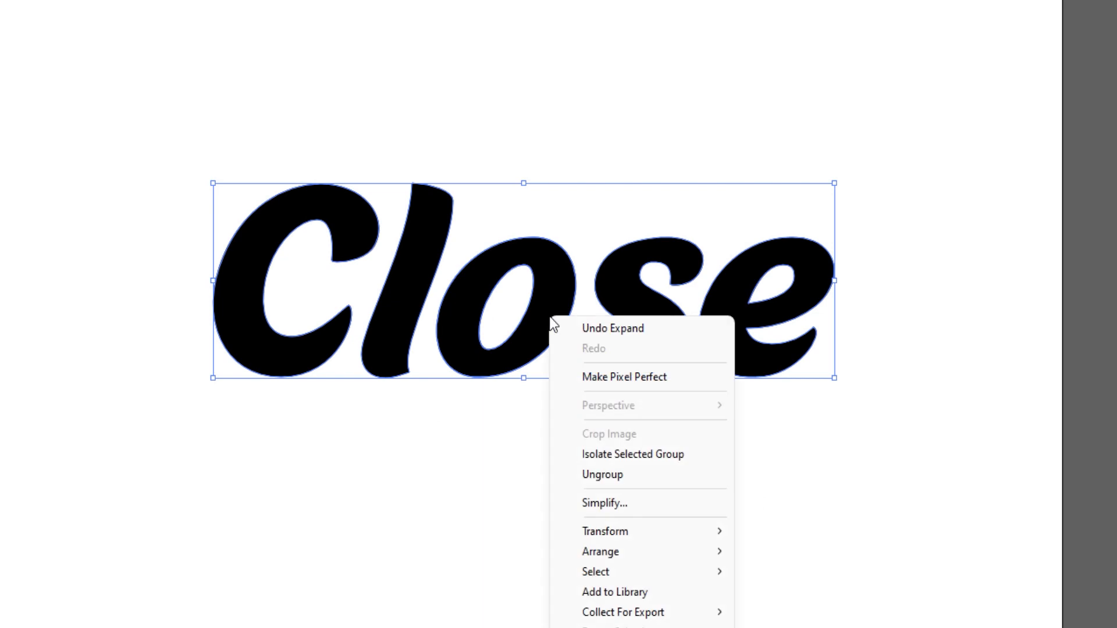
click(589, 473)
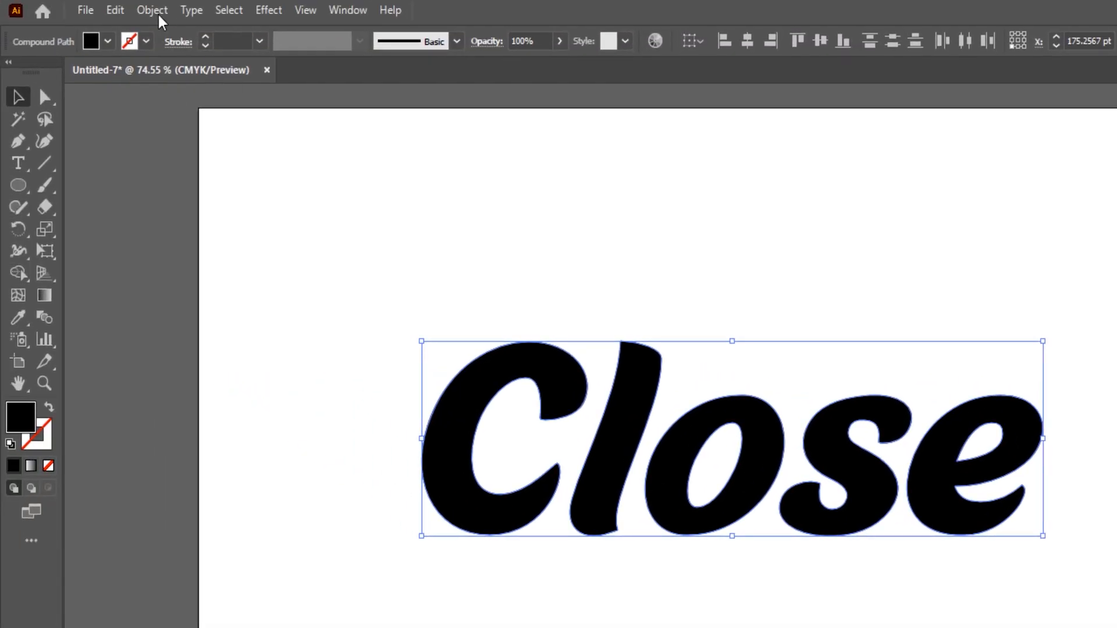
Step: Combine the ungrouped letters of "Close" into one compound path
click(158, 13)
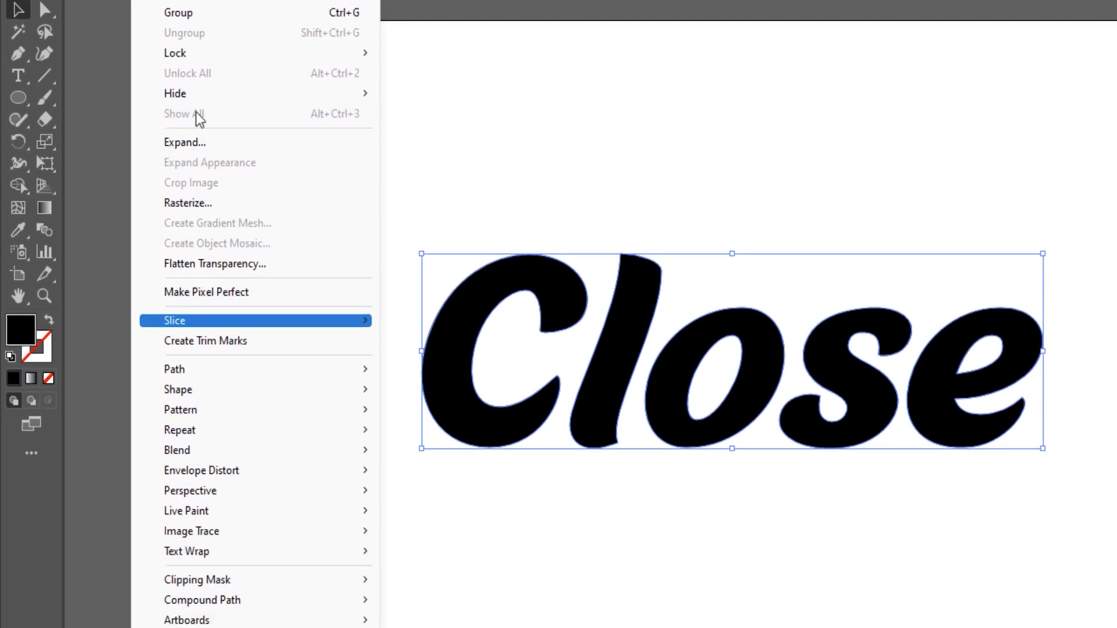
mouse_move(298, 462)
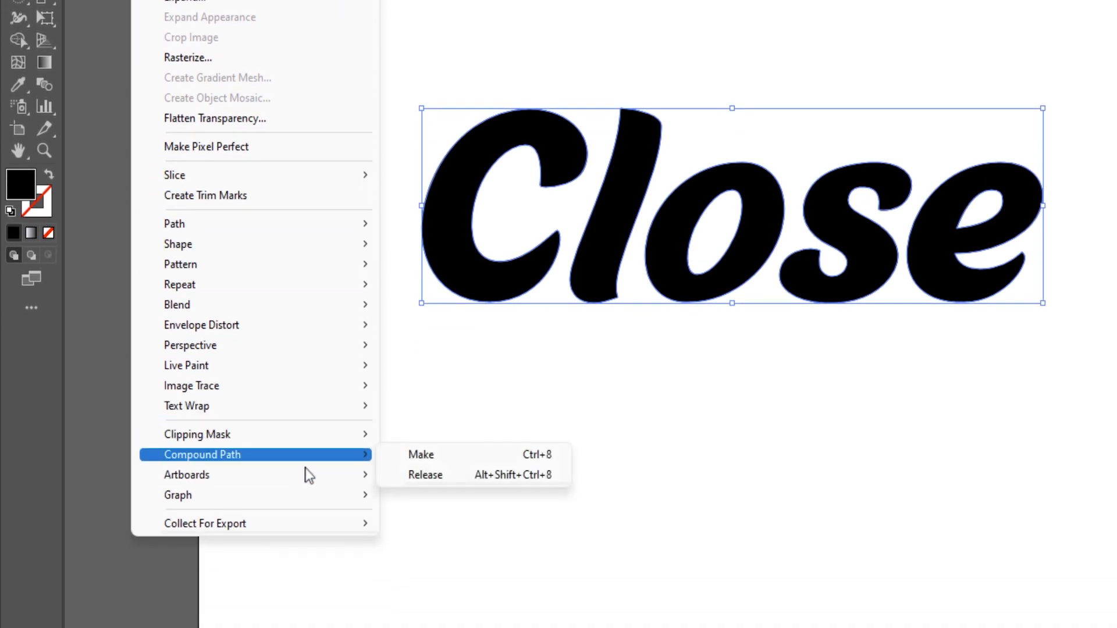
click(428, 457)
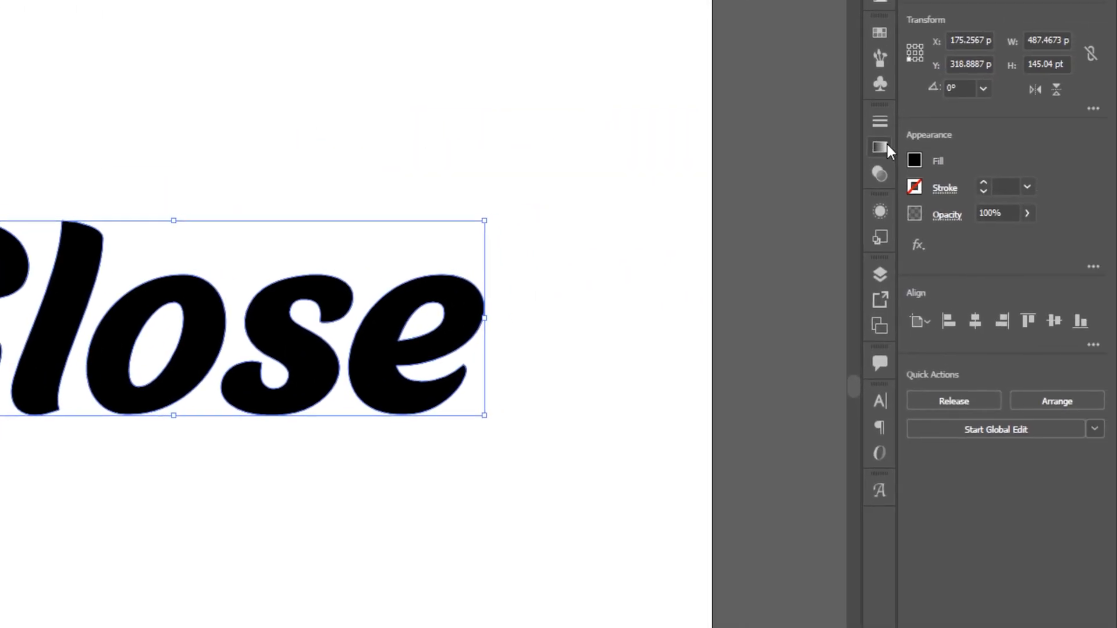
Step: Fill the lettering with a linear gradient running vertically at -90°, from white above to black below
click(884, 147)
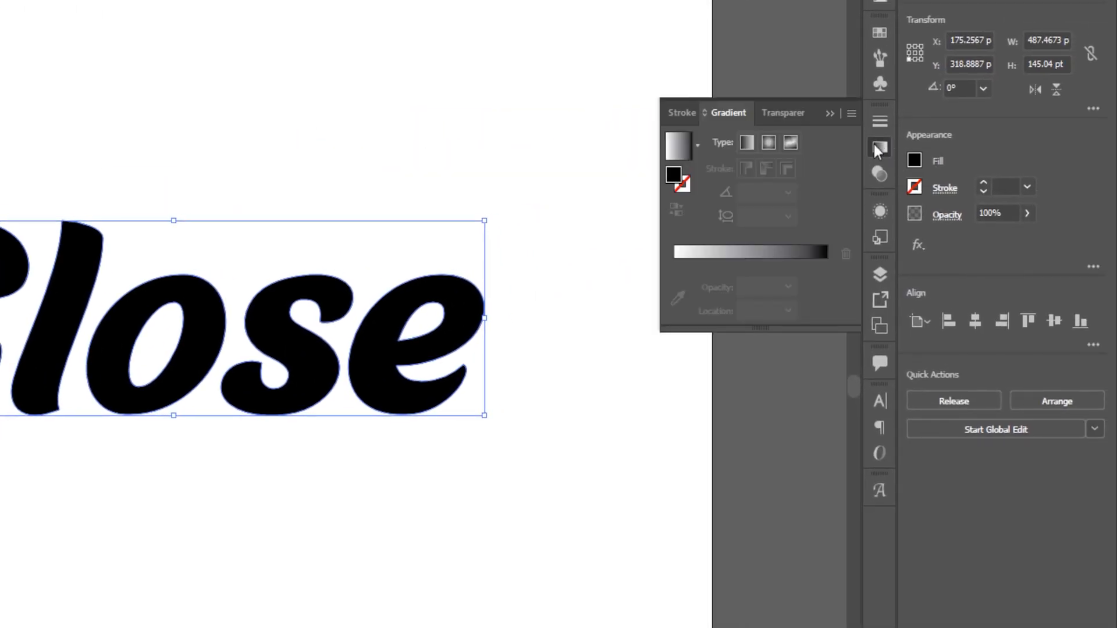
click(746, 142)
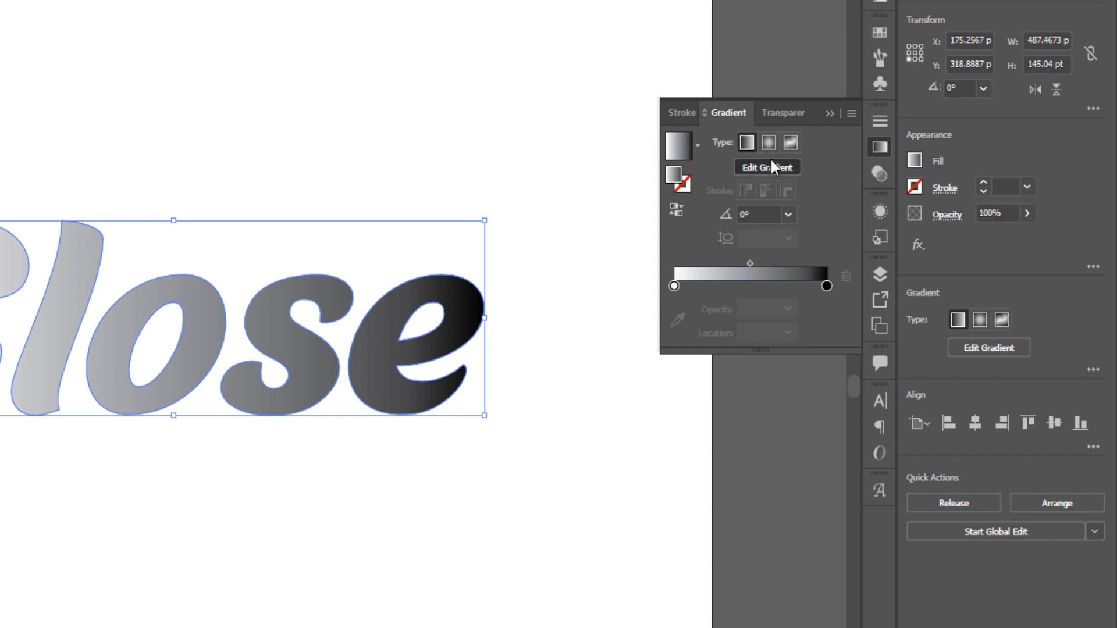
click(771, 161)
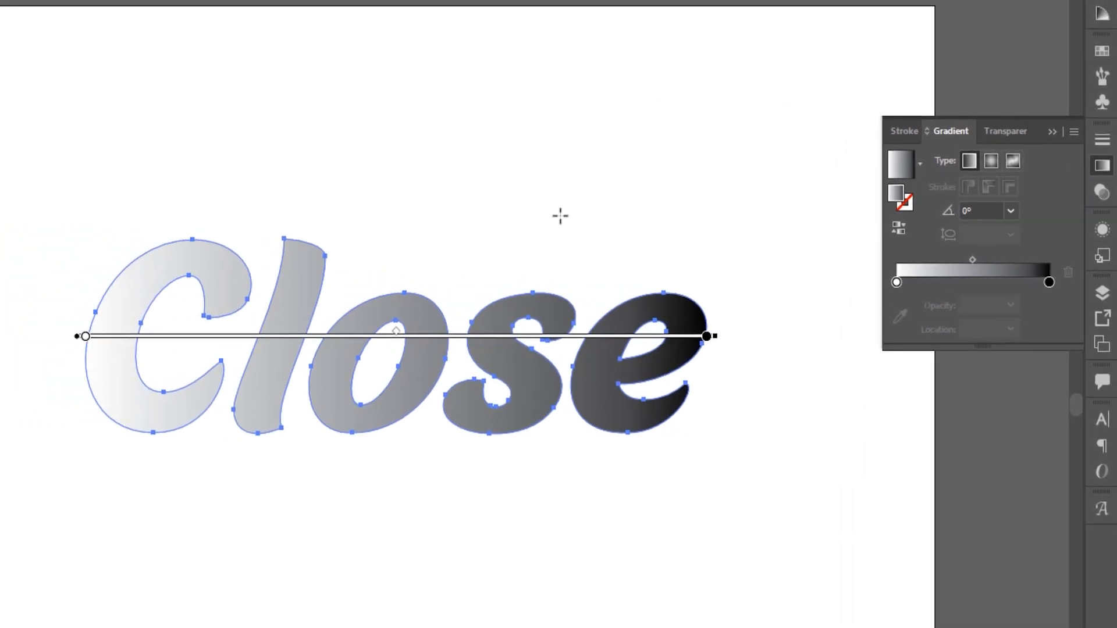
drag(396, 221, 396, 442)
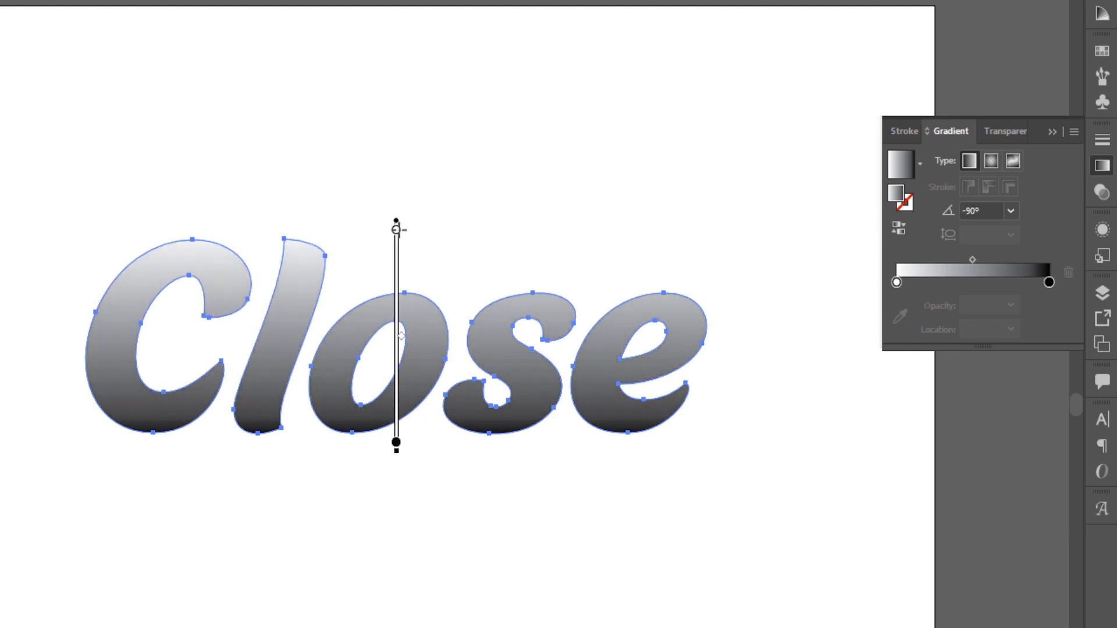
Step: Switch the black gradient stop at the 100% location to RGB and set its colour to #f6ac22
click(396, 442)
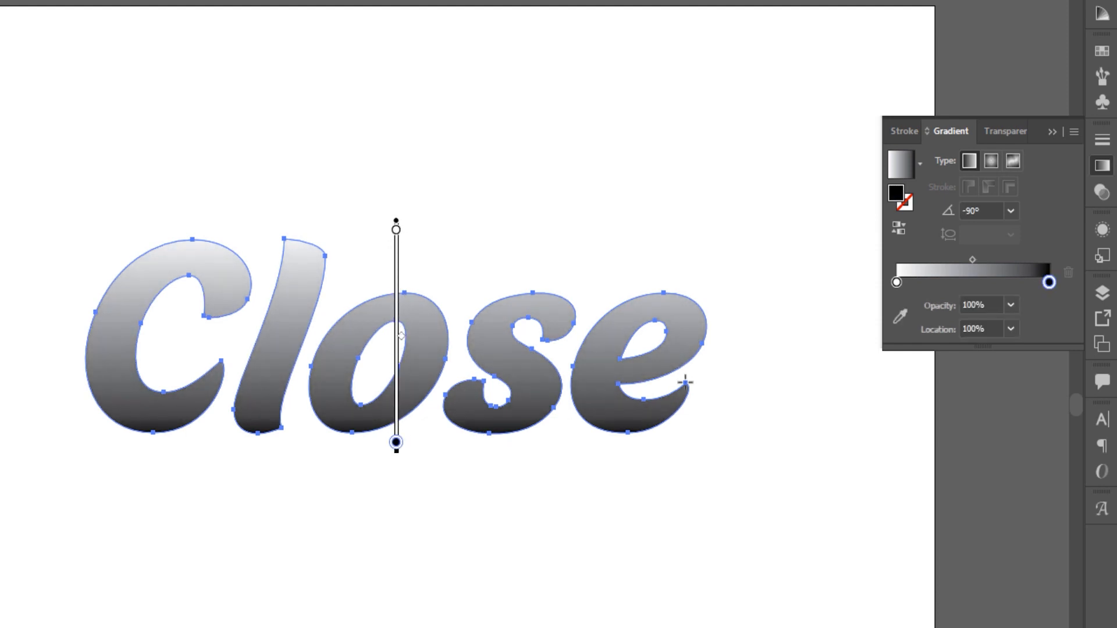
double_click(1049, 283)
click(1046, 299)
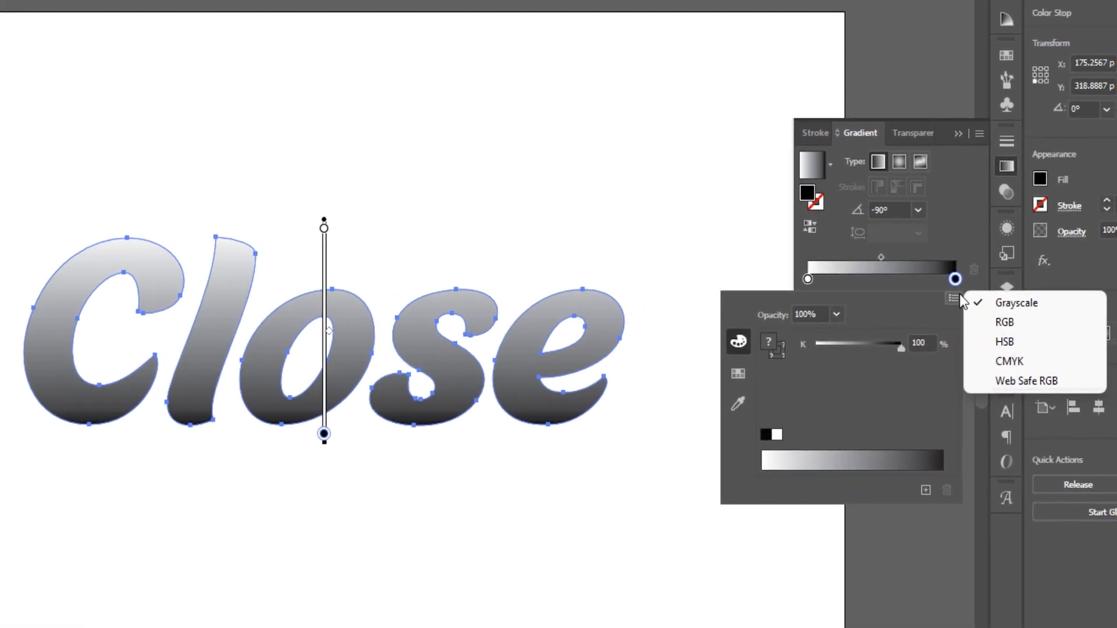
click(991, 322)
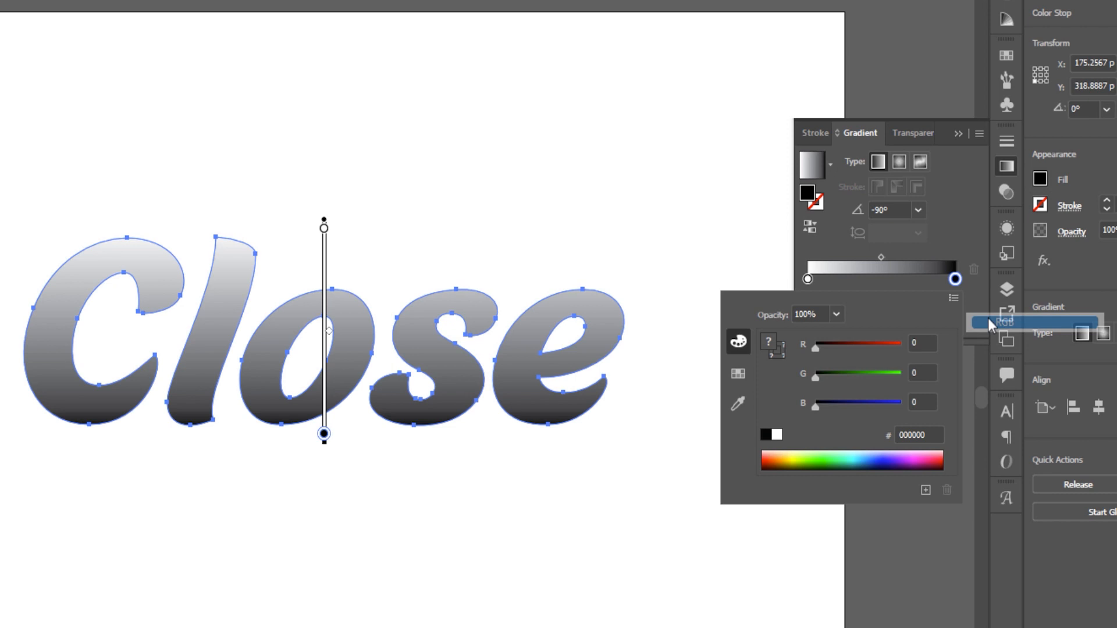
click(907, 434)
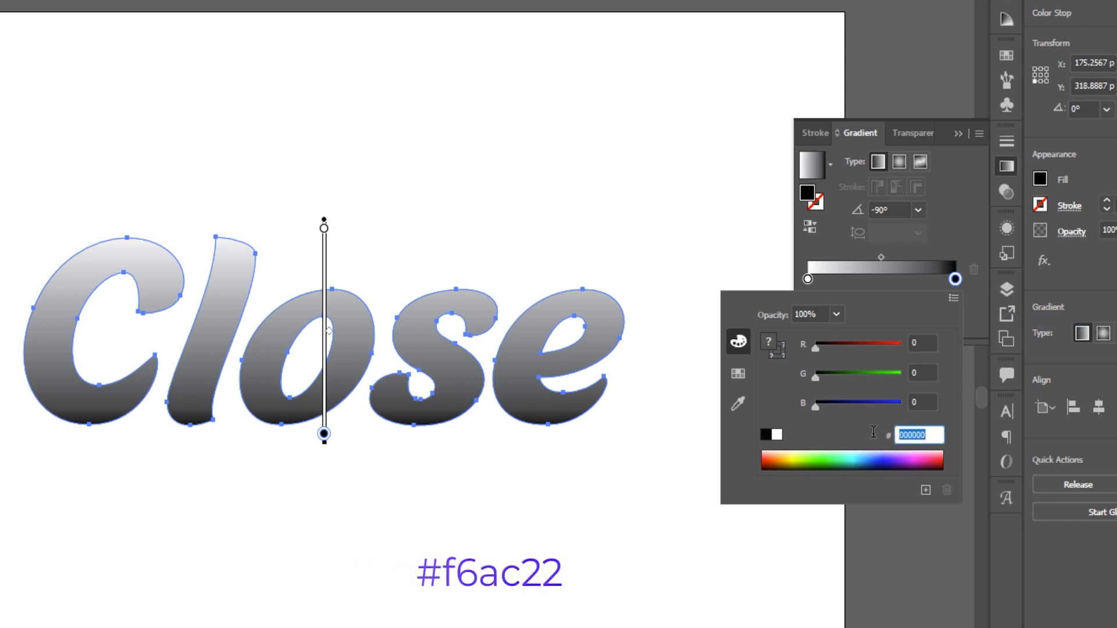
text(f6ac22)
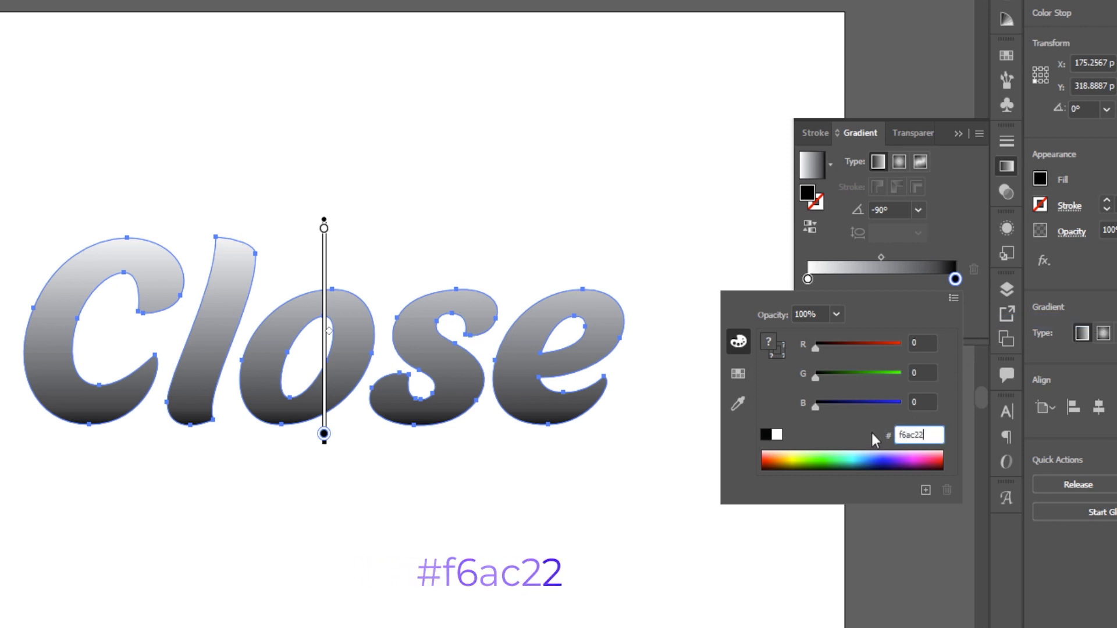
key(Return)
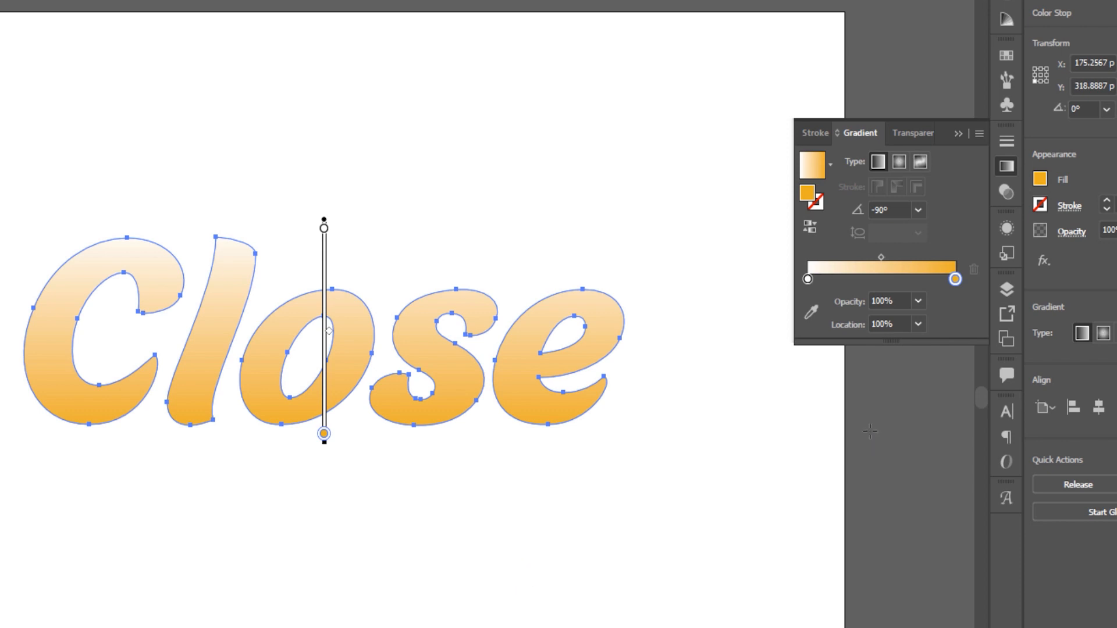
Step: Switch the white gradient stop at the 0% location to RGB and set its colour to #f5dd22
click(809, 278)
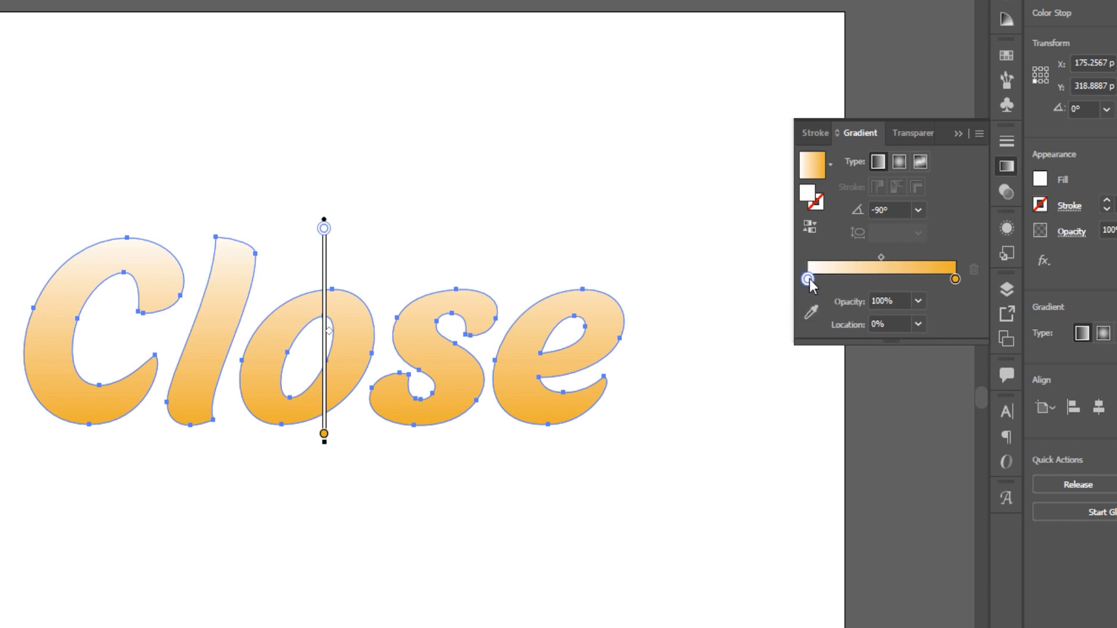
double_click(809, 278)
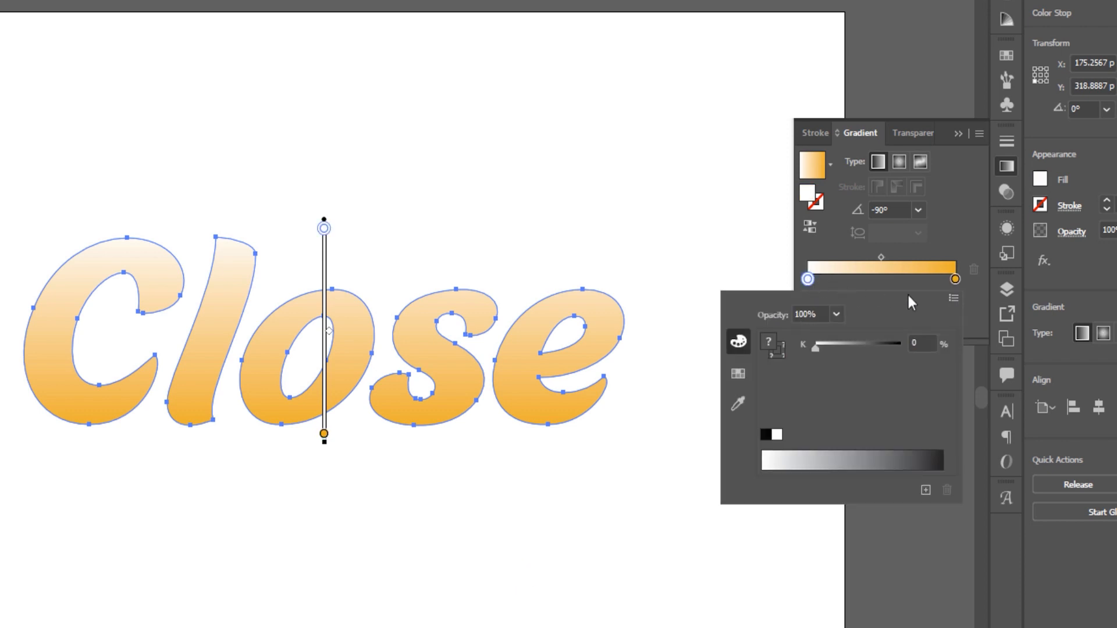
click(953, 298)
click(980, 326)
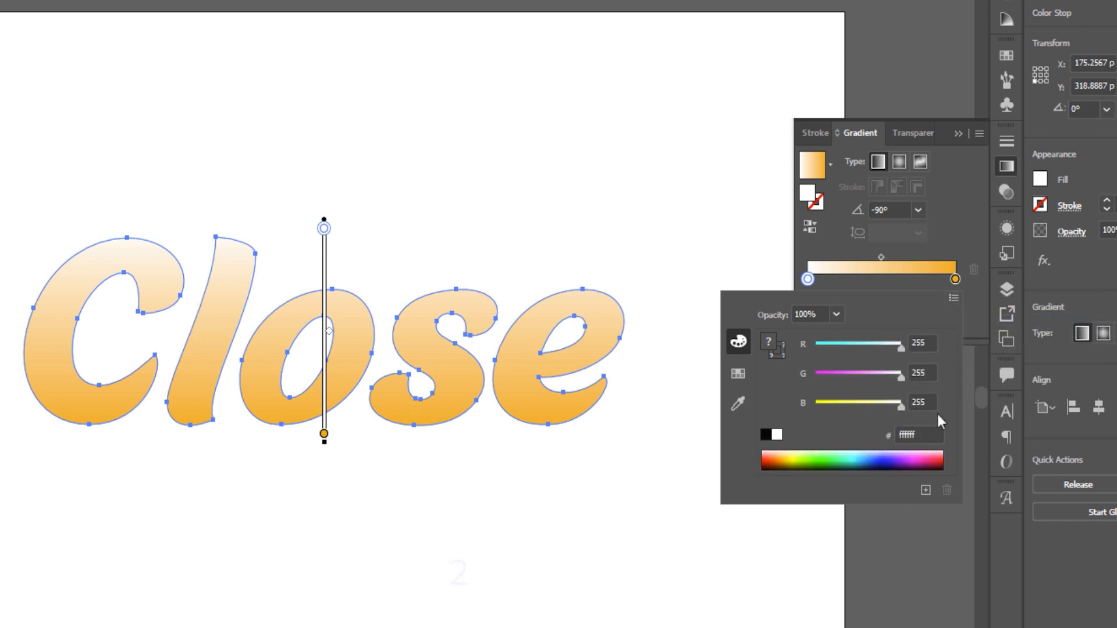
click(919, 435)
text(f5)
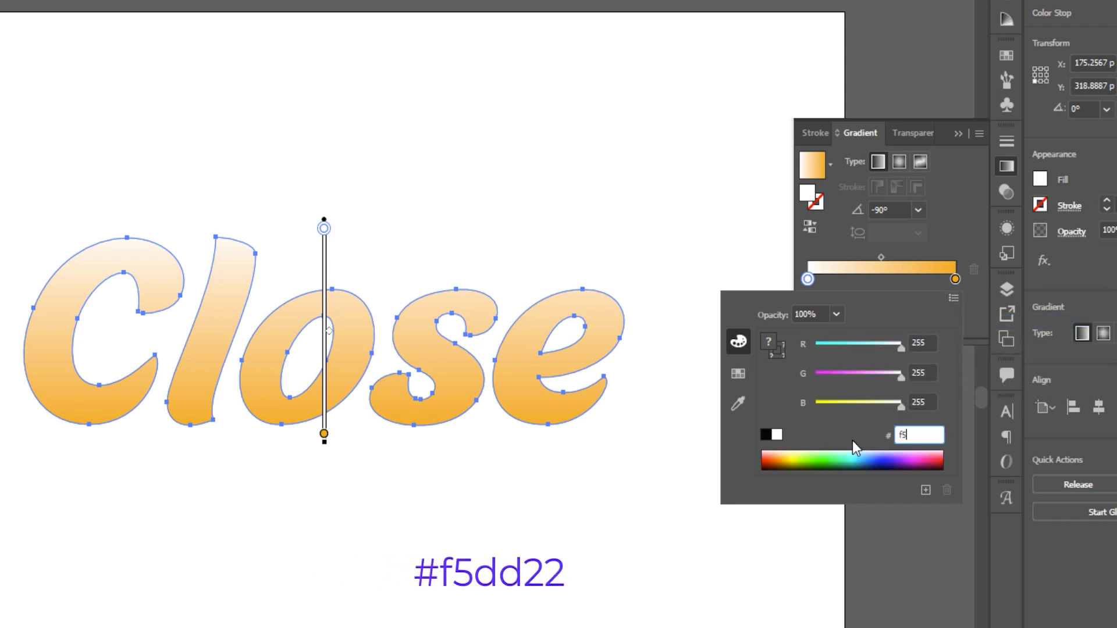
text(dd22)
key(Return)
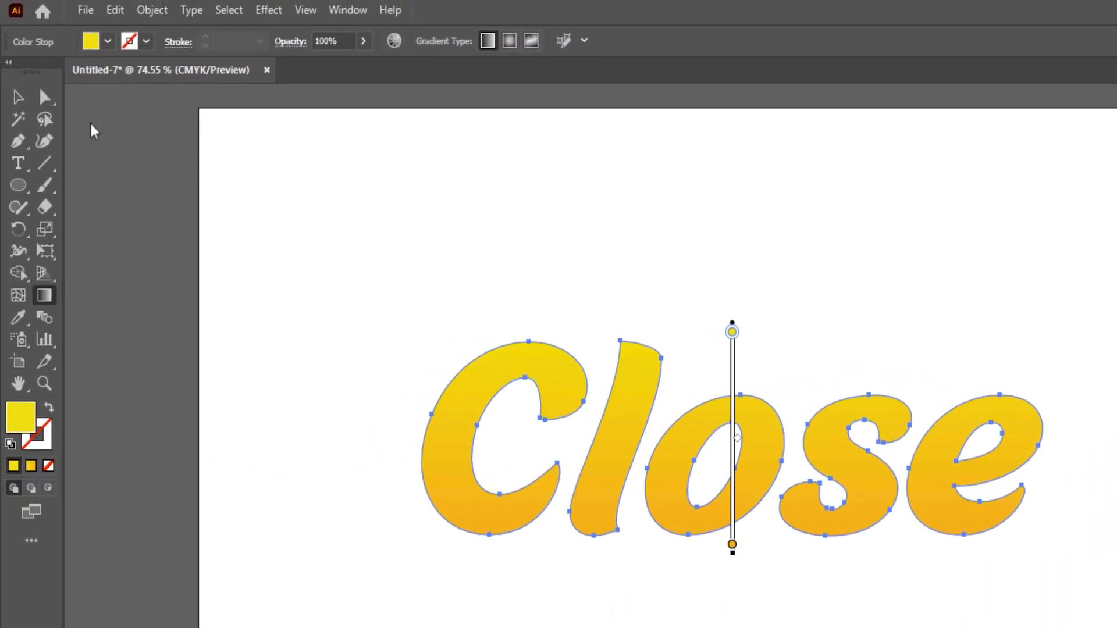
Step: Offset the path of the gradient-filled "Close" lettering by 6 pt with Miter joins and a miter limit of 4
click(18, 96)
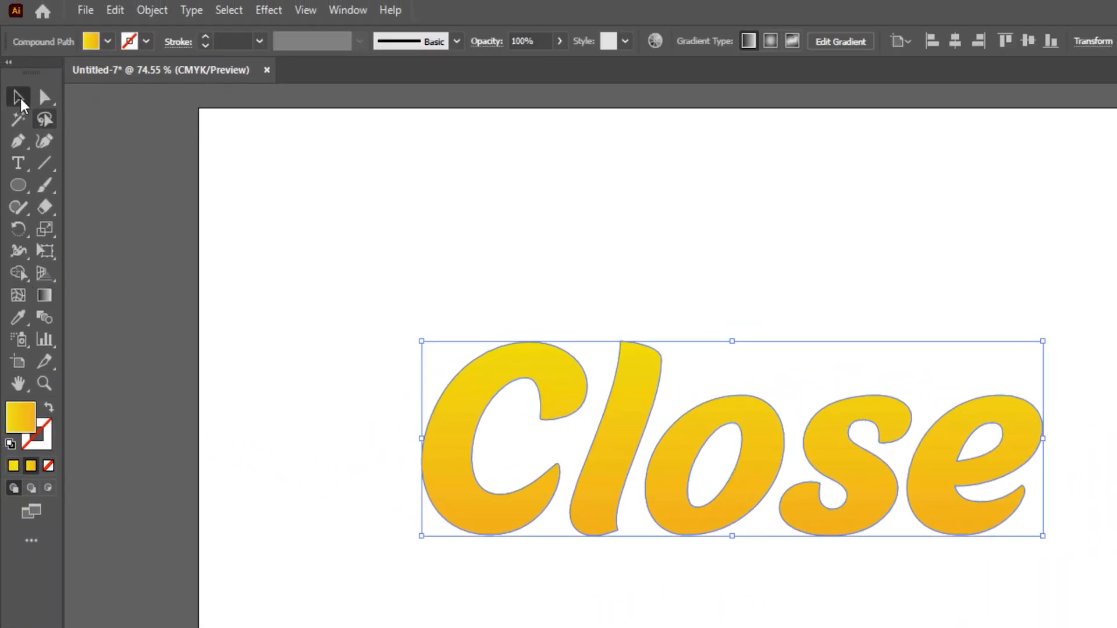
click(152, 10)
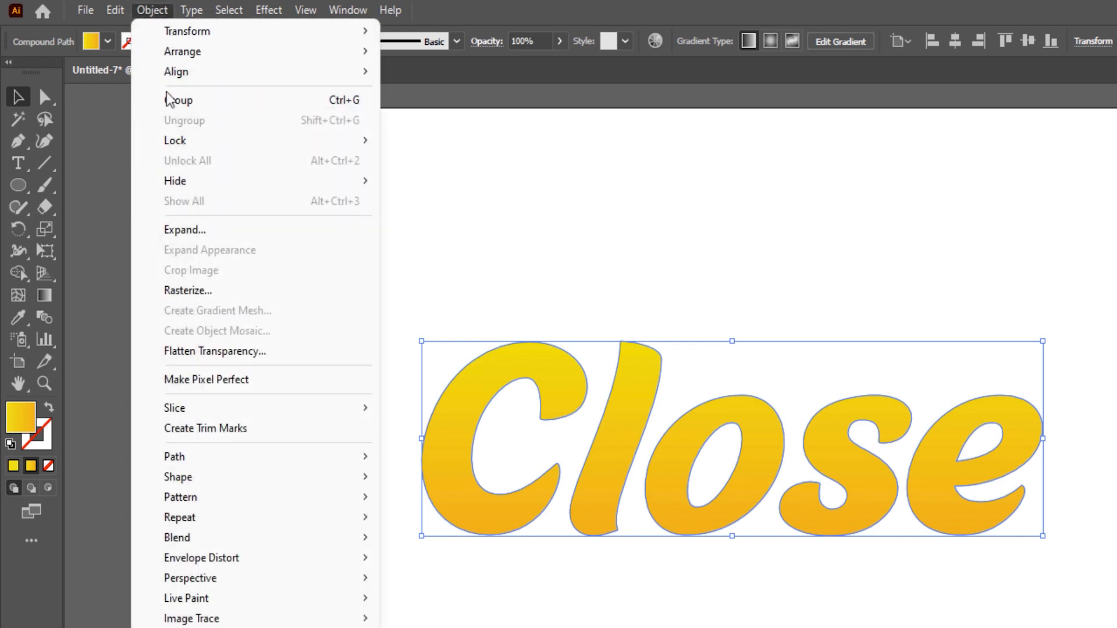
mouse_move(213, 456)
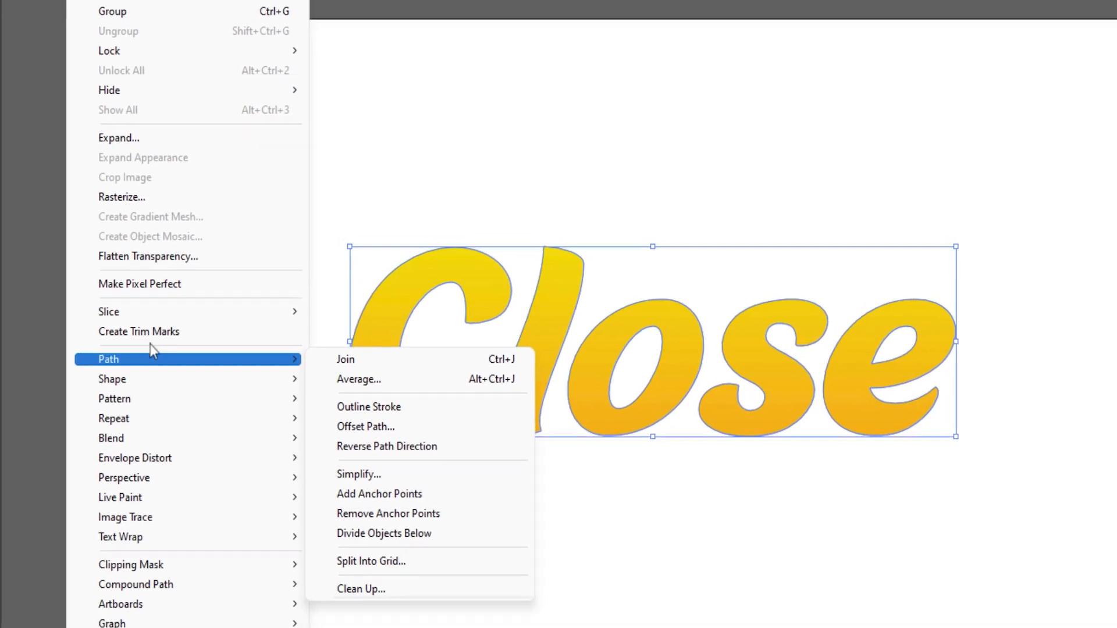
click(358, 390)
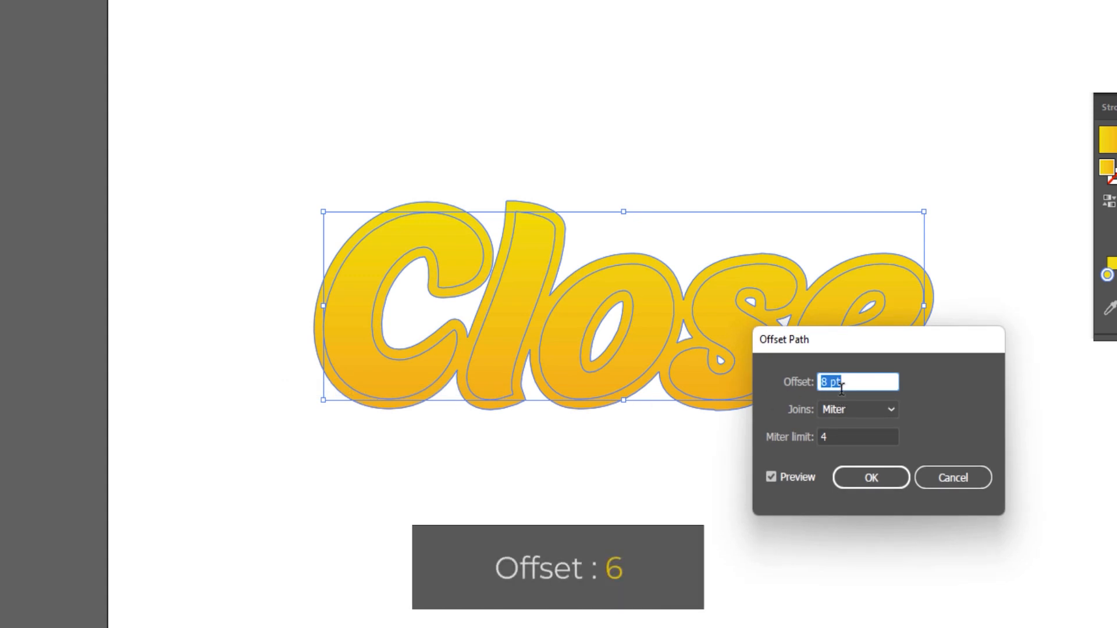
key(Down)
key(Down)
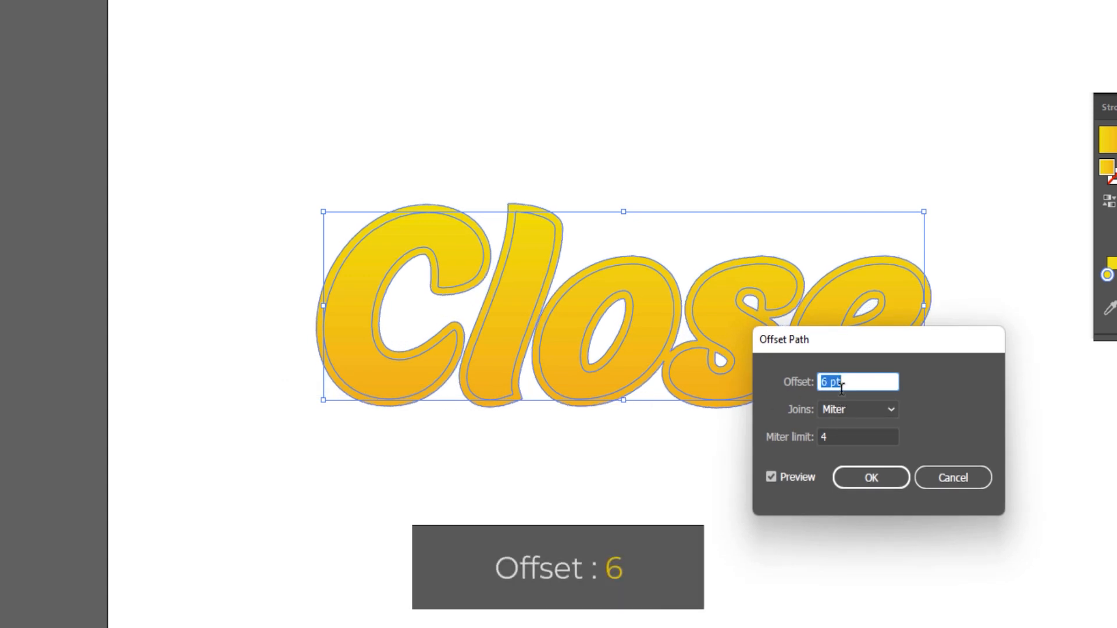
click(888, 478)
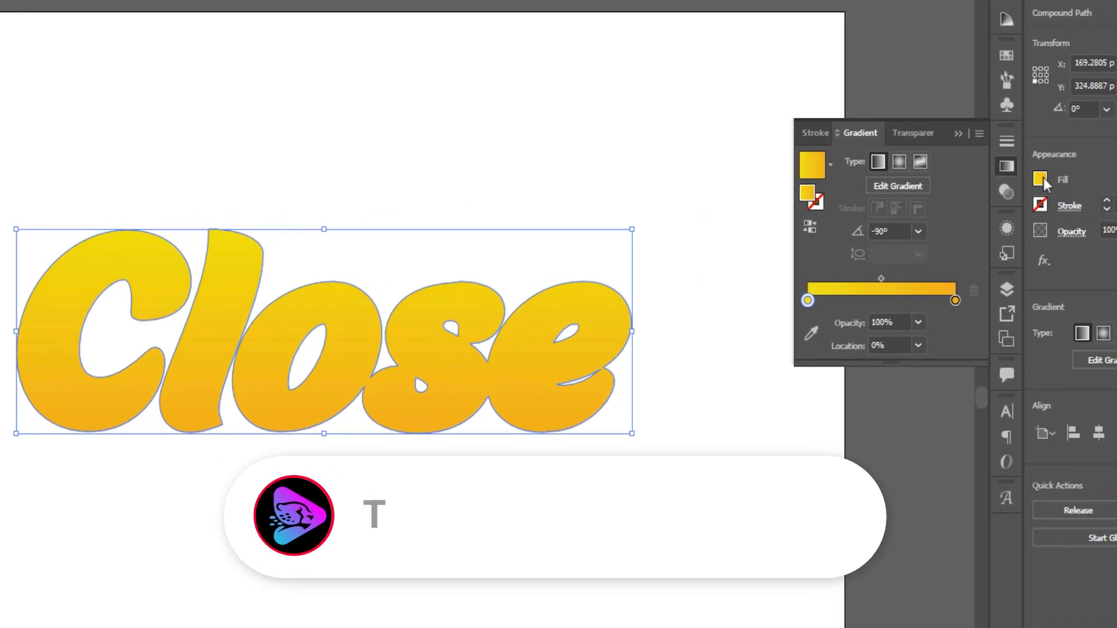
Step: Fill the 6 pt offset outline behind the lettering with the White swatch
click(1043, 180)
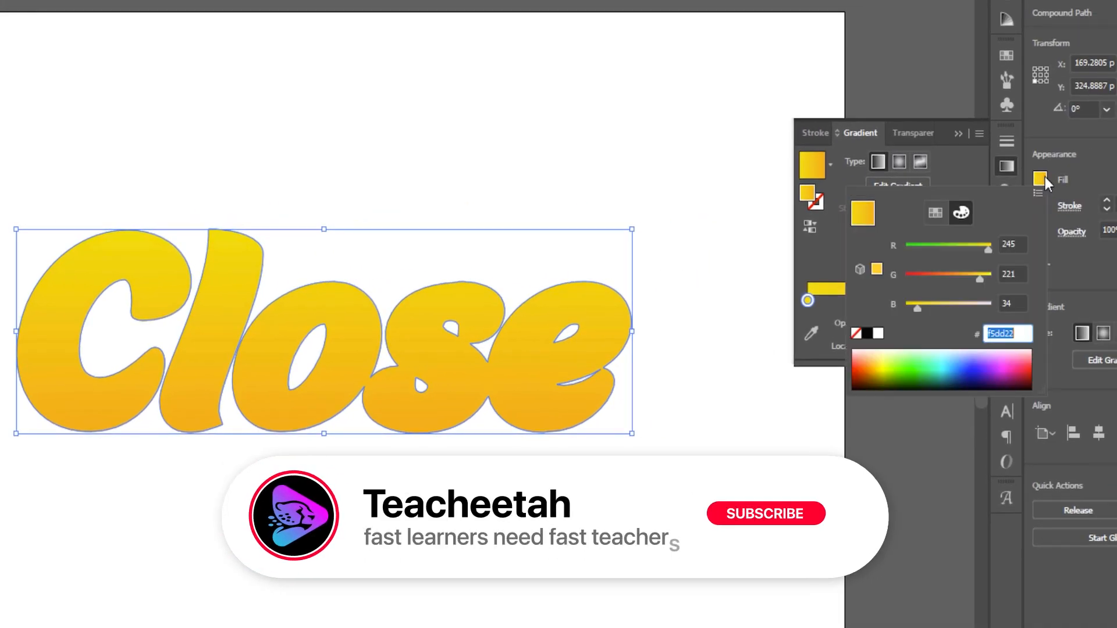
click(934, 213)
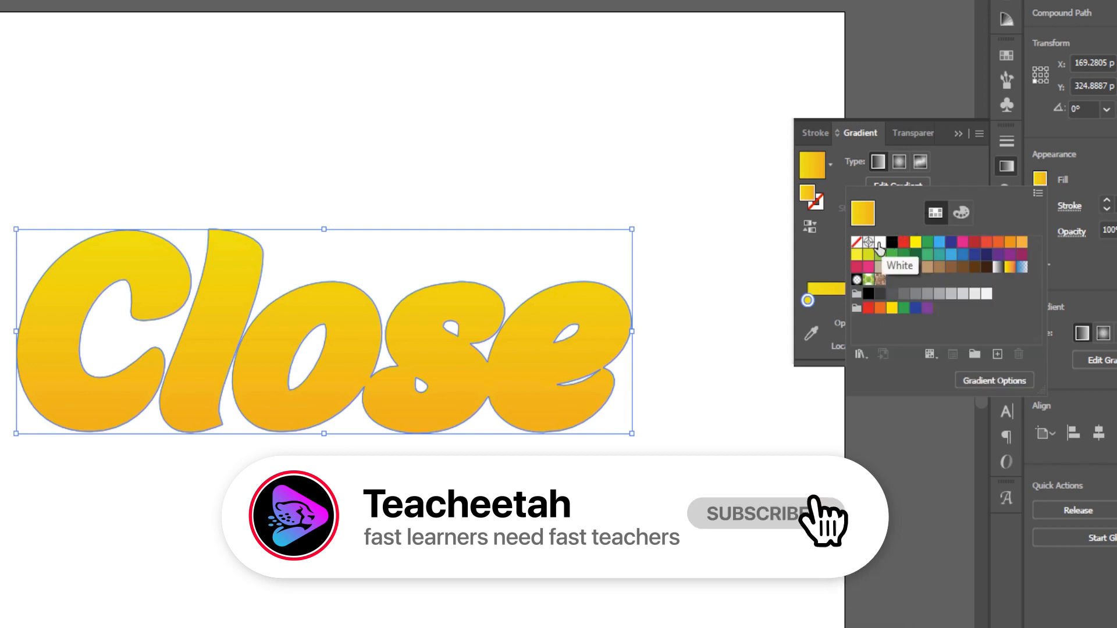
click(880, 242)
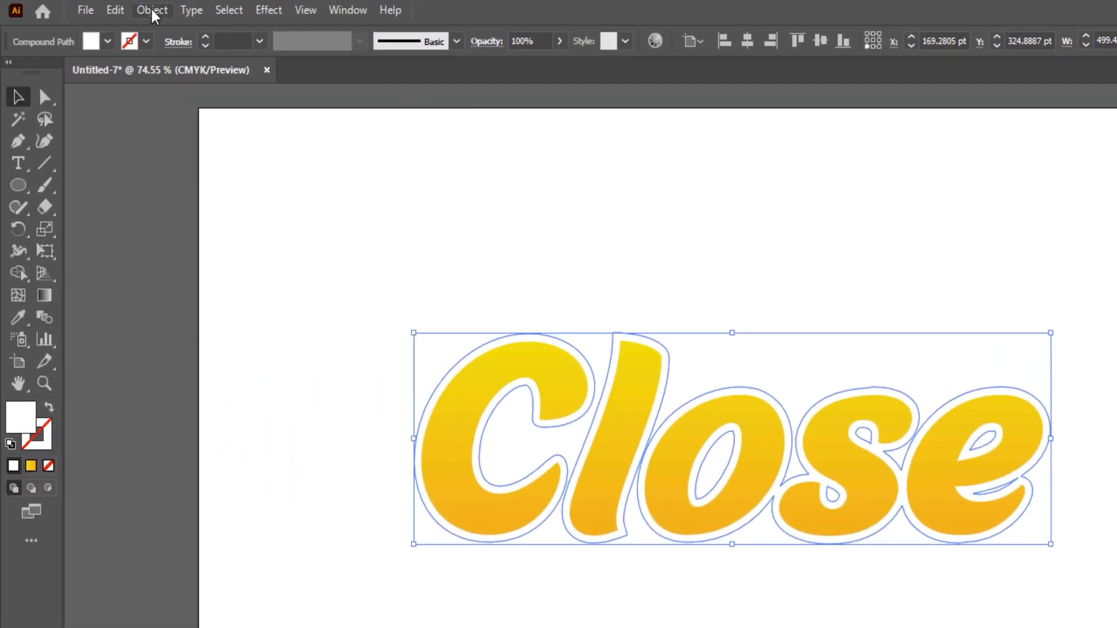
Step: Offset the path of the white outline by 7 pt with Miter joins and a miter limit of 4
click(153, 11)
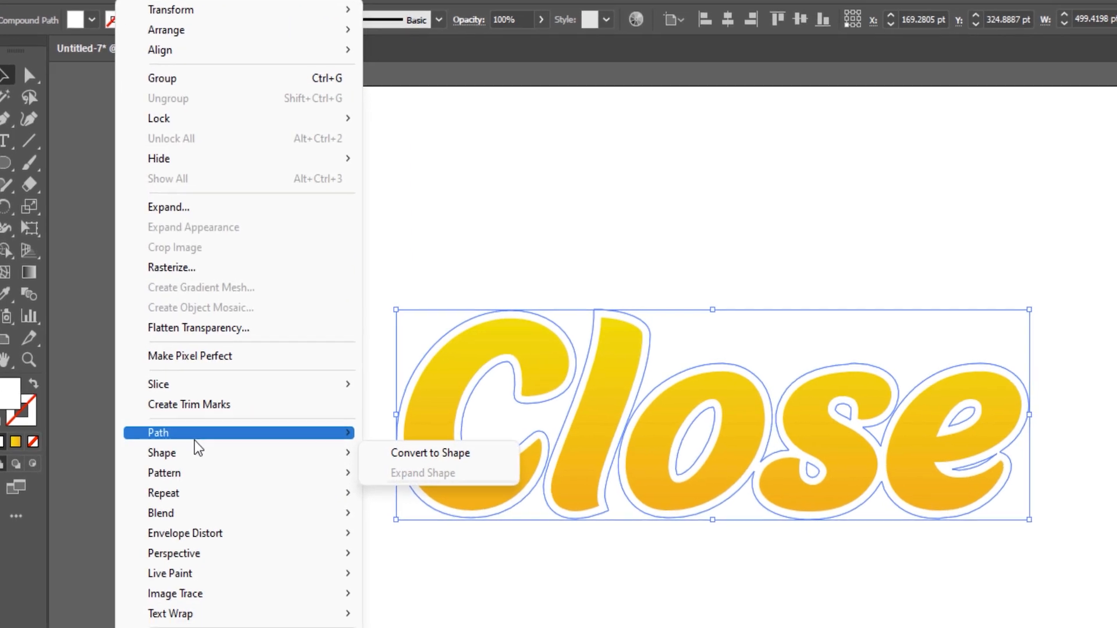
mouse_move(211, 465)
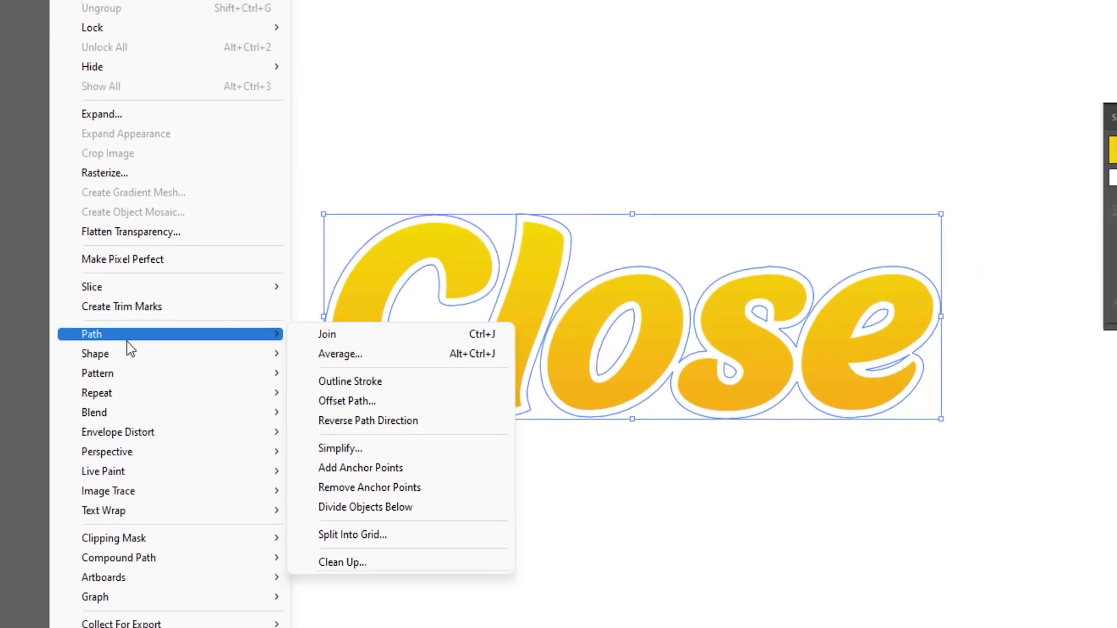
click(356, 401)
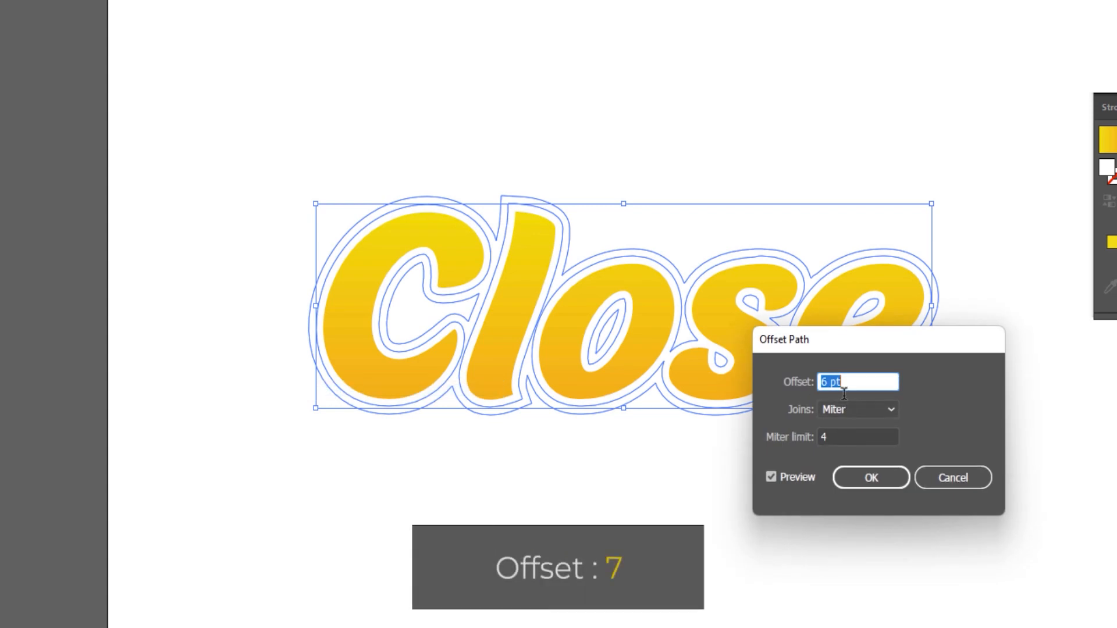
key(Up)
key(Up)
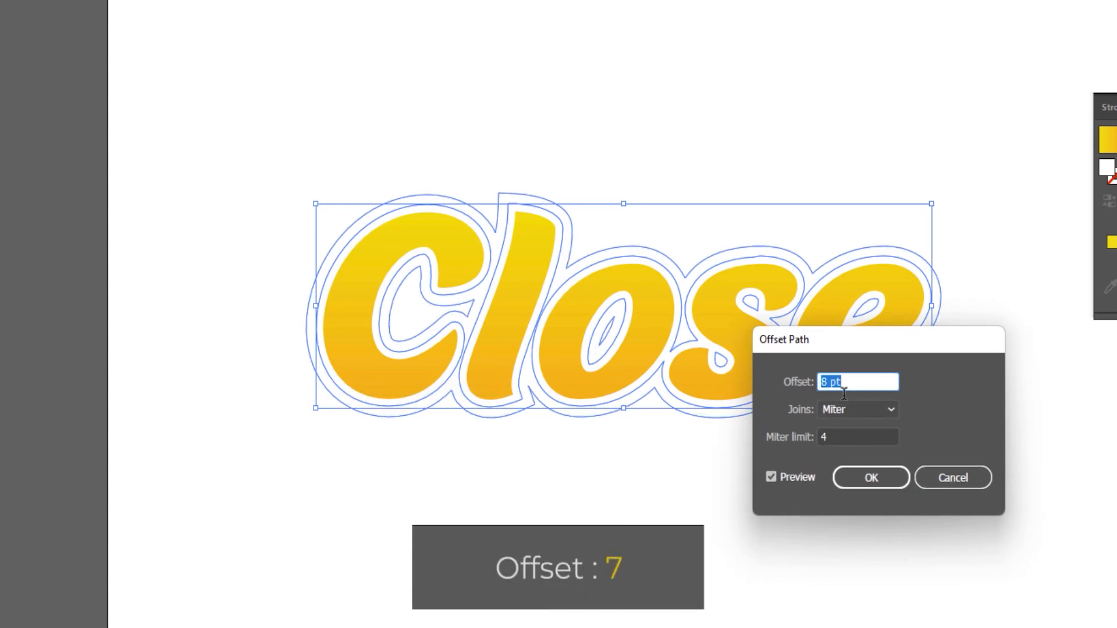
key(Down)
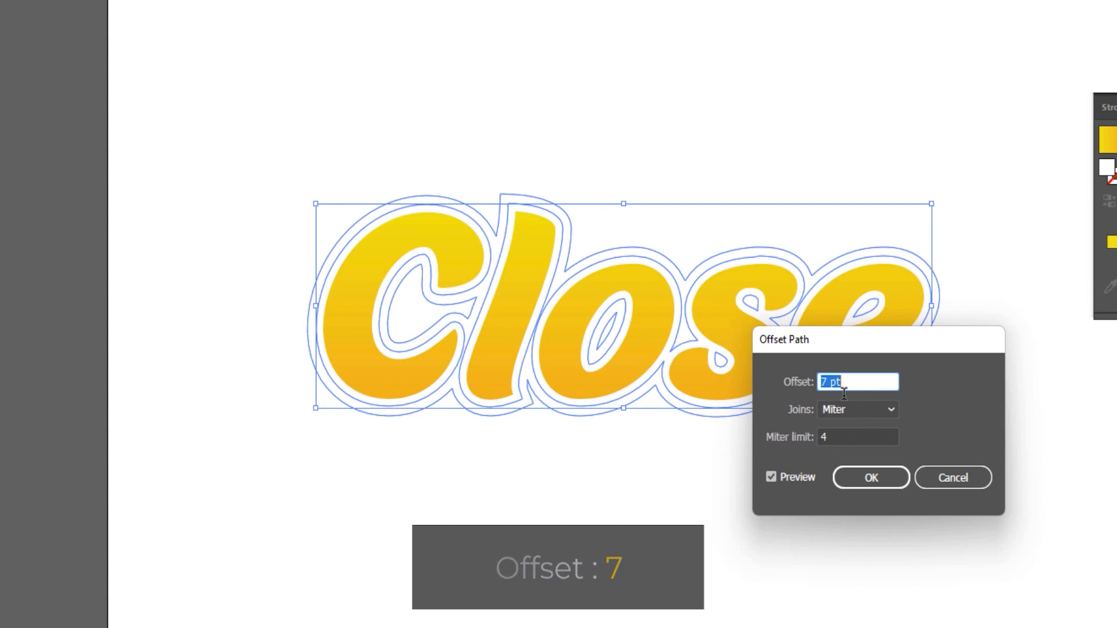
click(885, 478)
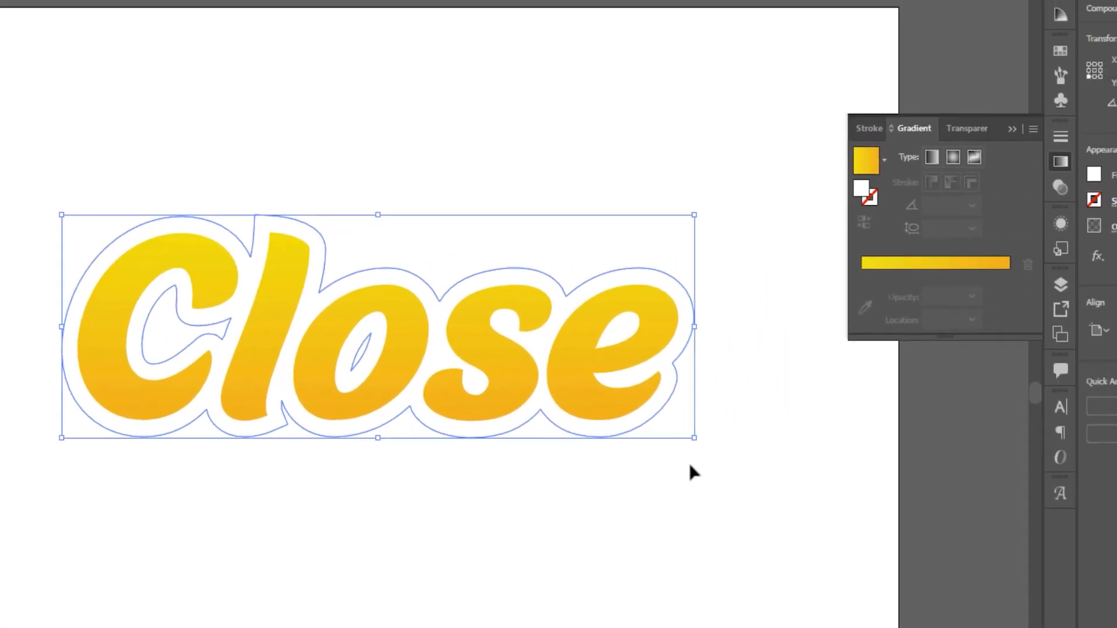
Step: Fill the 7 pt offset outline behind the white one with colour #b93894
click(1039, 181)
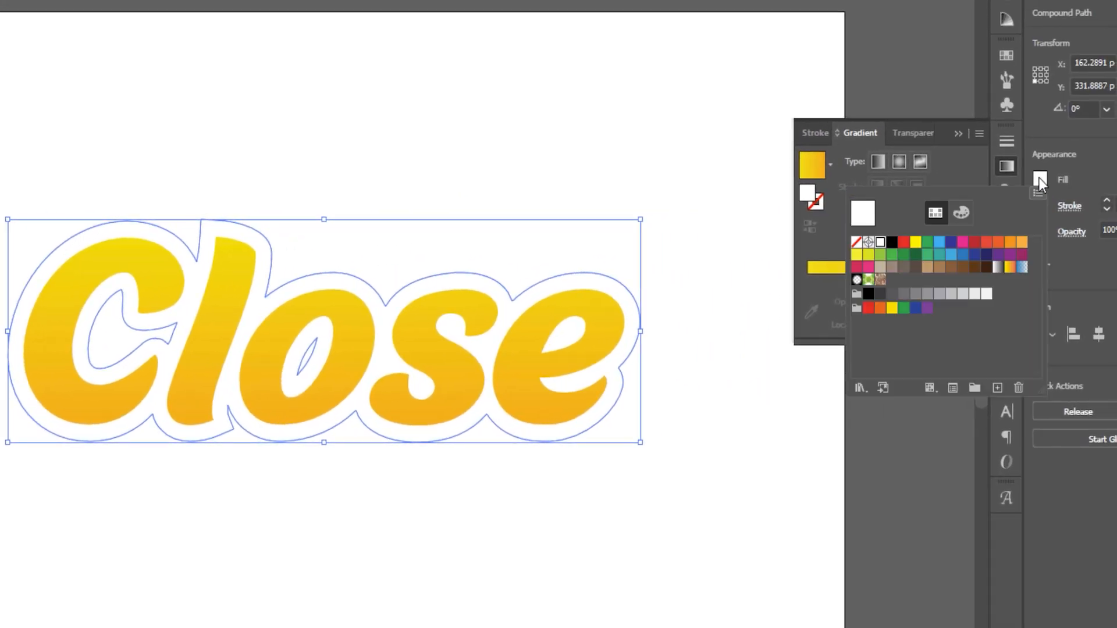
click(961, 212)
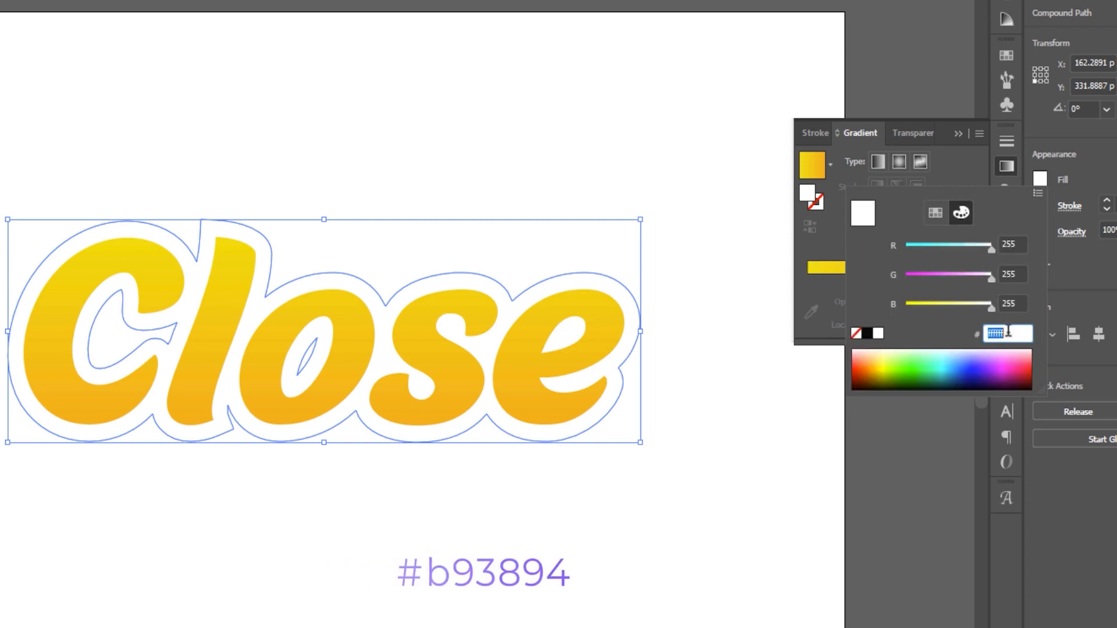
text(b)
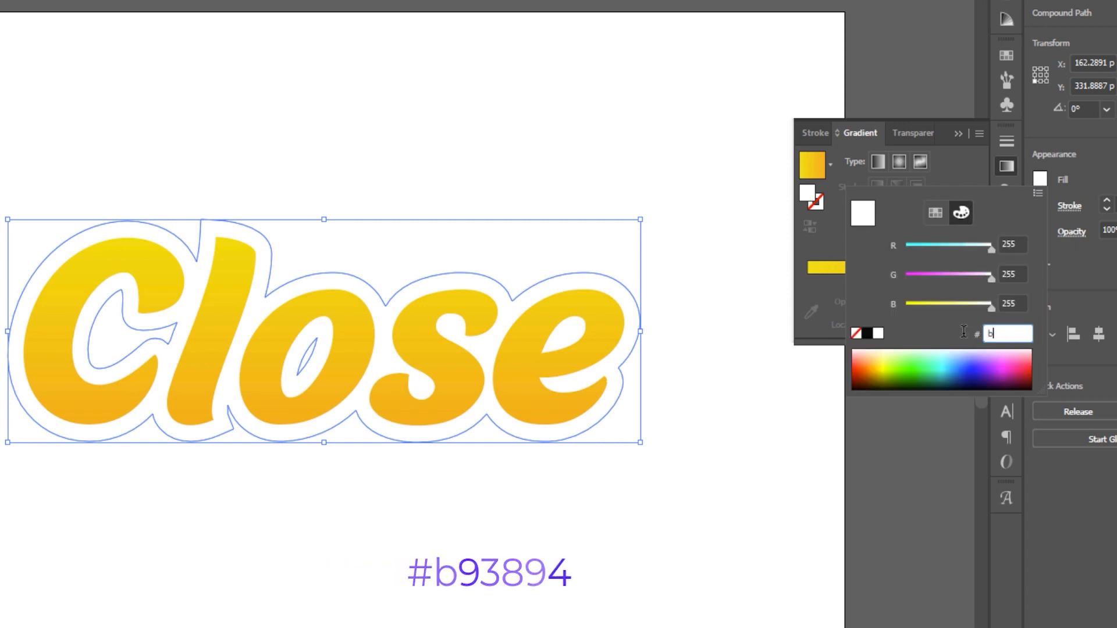
text(93894)
key(Return)
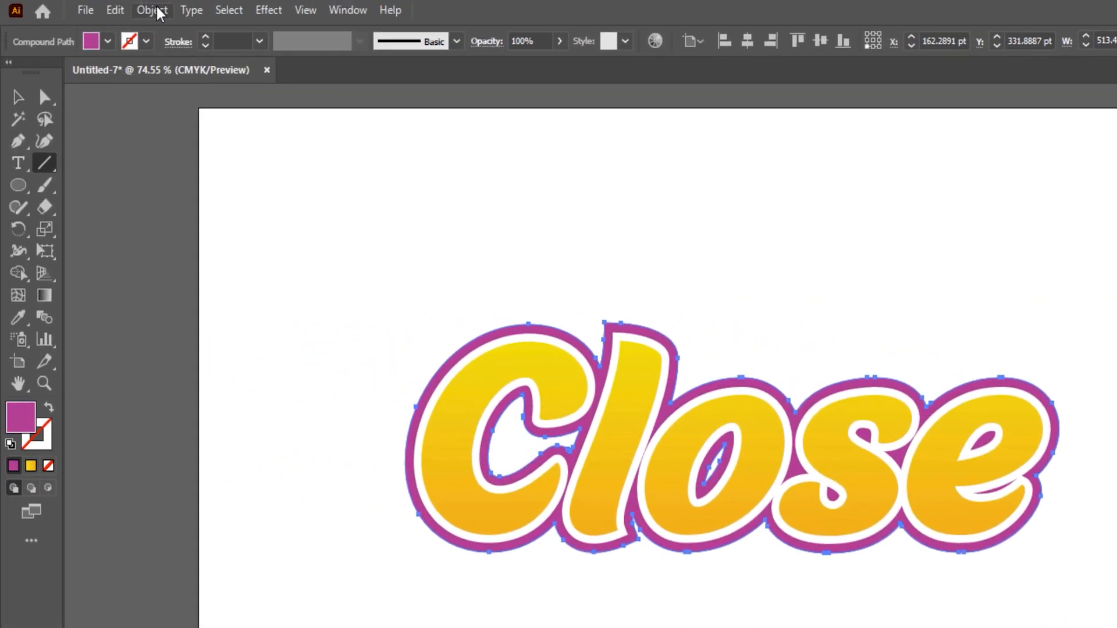
Step: Offset the path of the magenta outline by 12 pt with Miter joins and a miter limit of 4
click(154, 10)
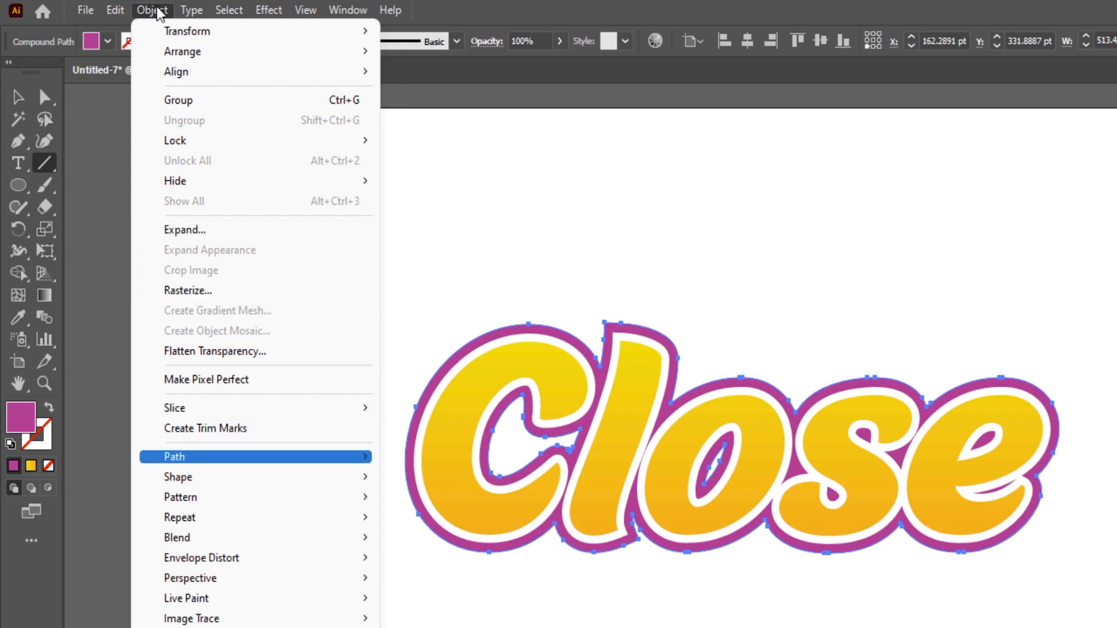
mouse_move(192, 456)
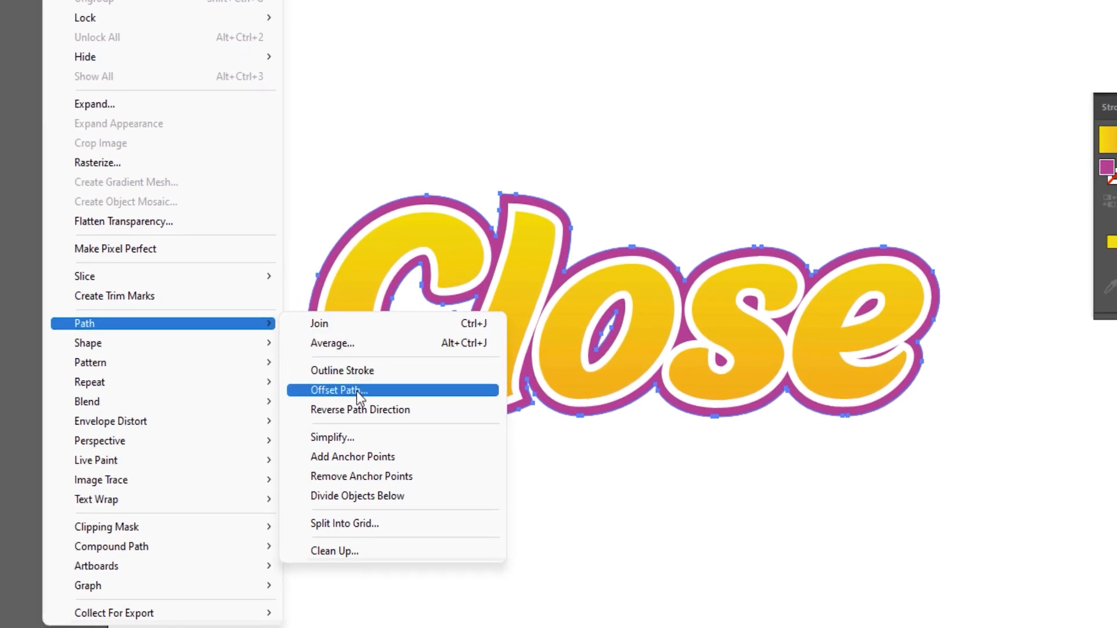
click(357, 391)
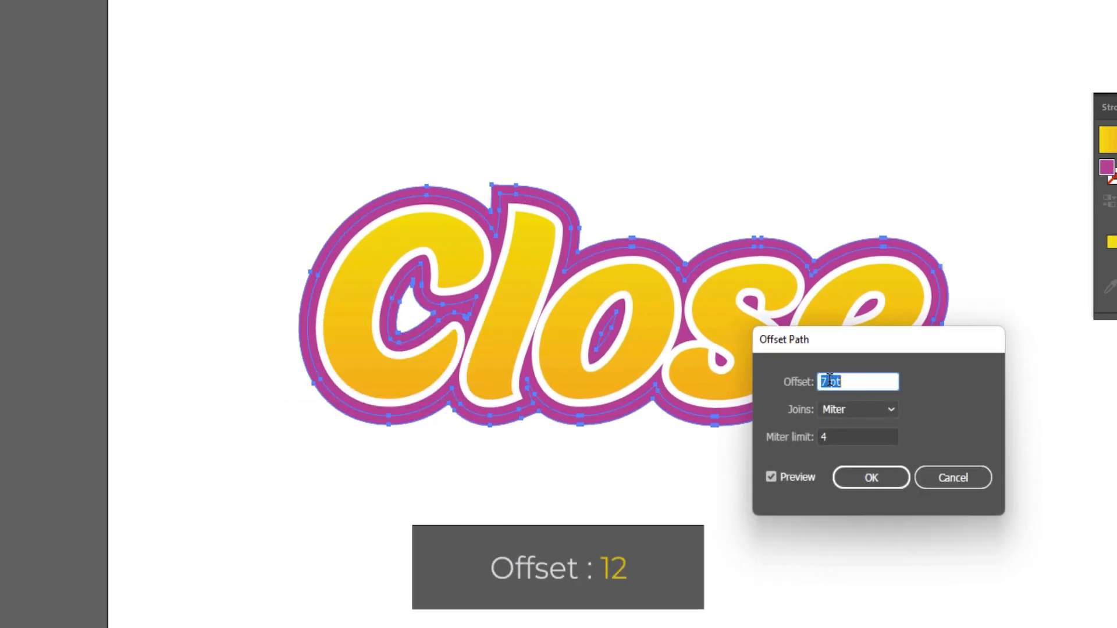
key(Up)
key(Up)
key(Up)
key(Up)
key(Up)
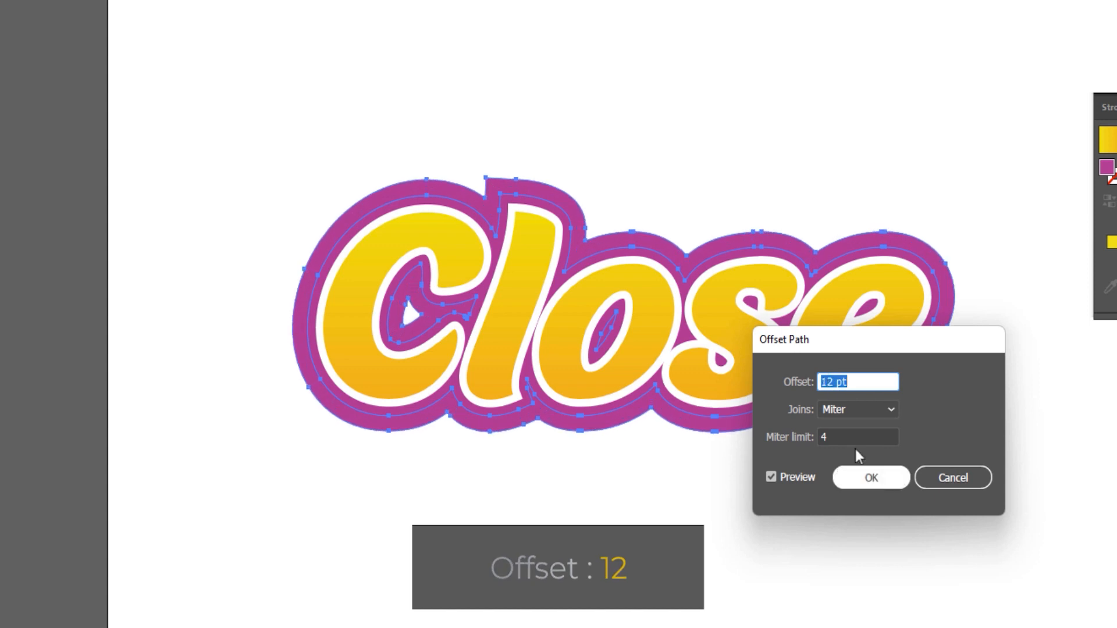
click(871, 478)
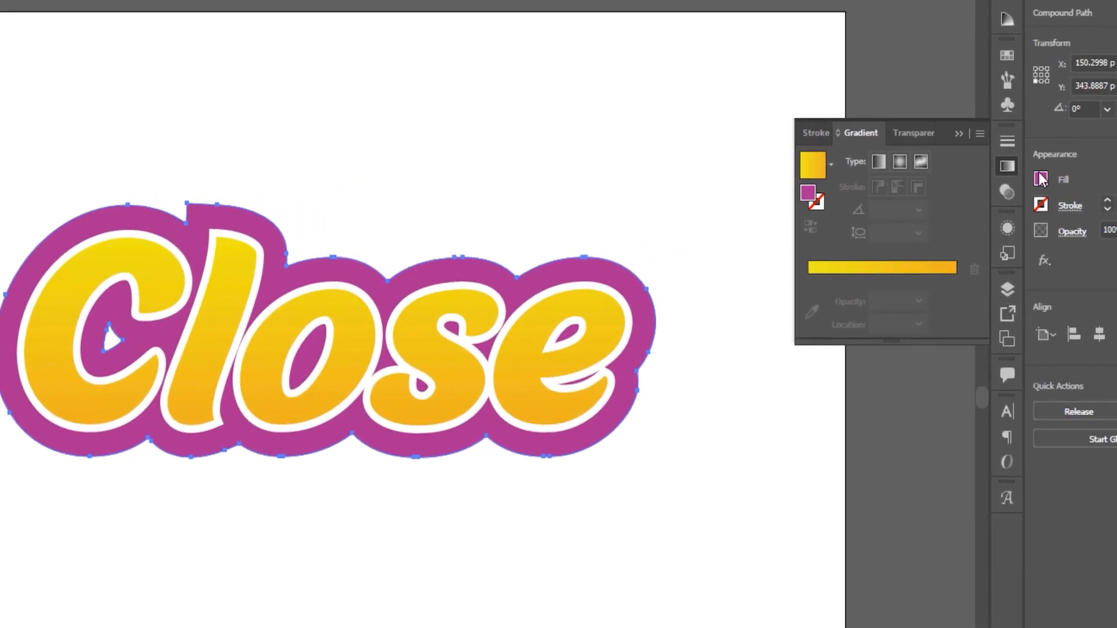
Step: Fill the outermost 12 pt offset outline with colour #492b75
click(1039, 177)
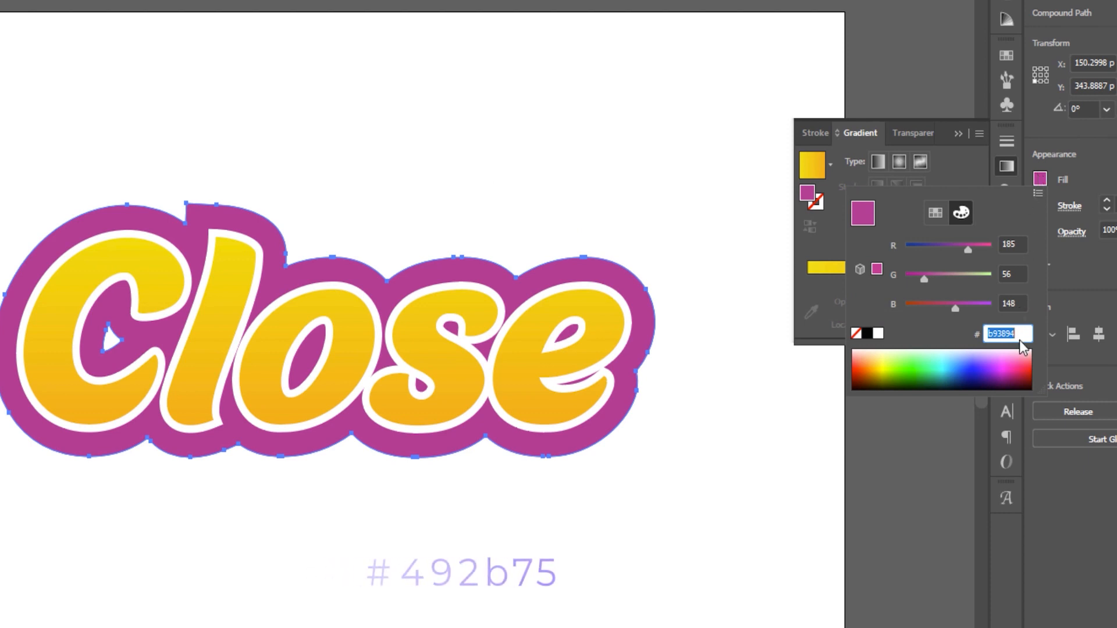
text(49)
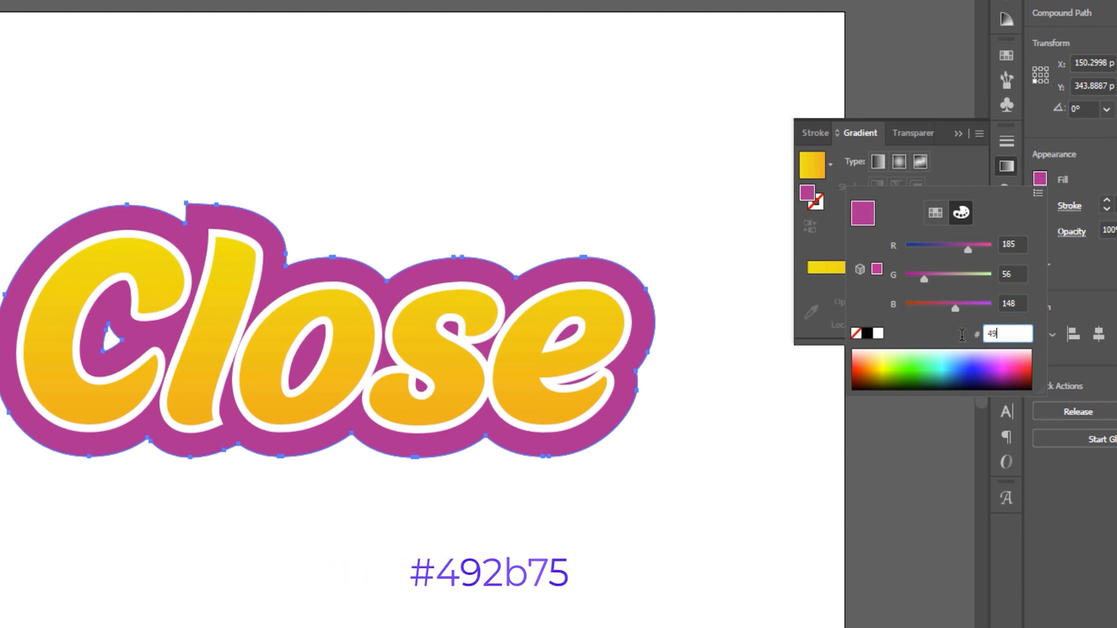
text(2b75)
key(Return)
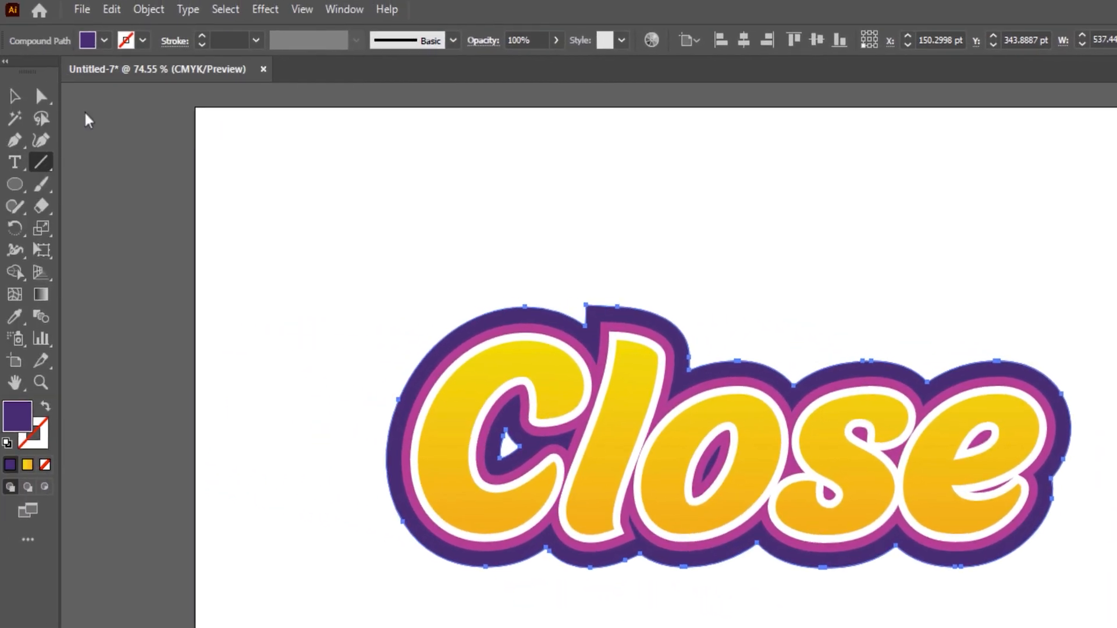
Step: Move the dark purple outline about 8 pt right and 10 pt down so it sits like a shadow behind the lettering
key(v)
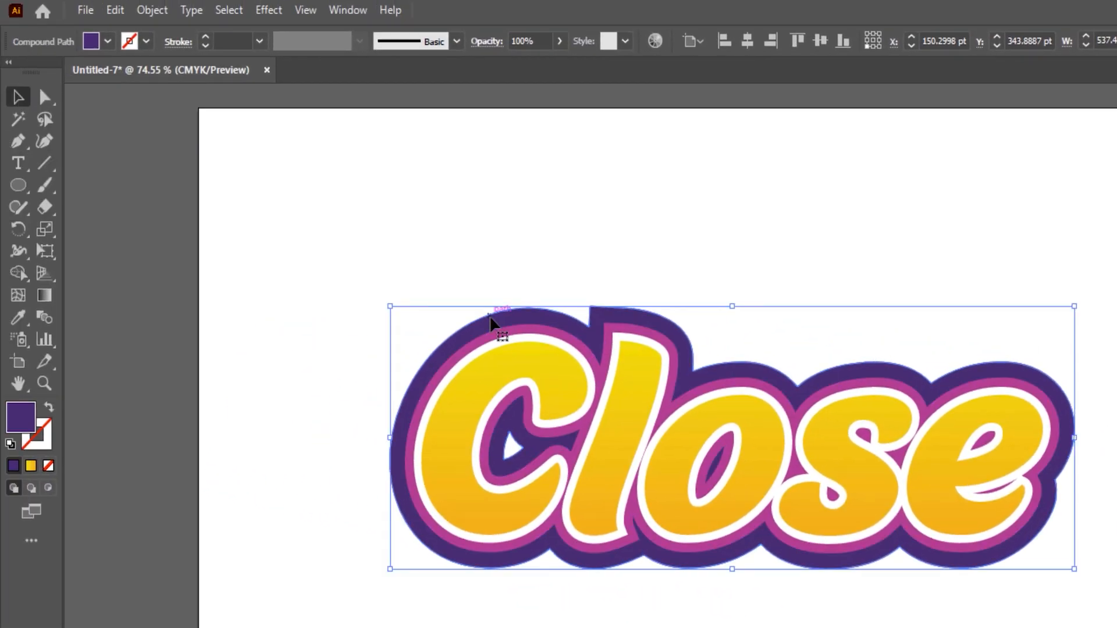
drag(491, 323, 499, 332)
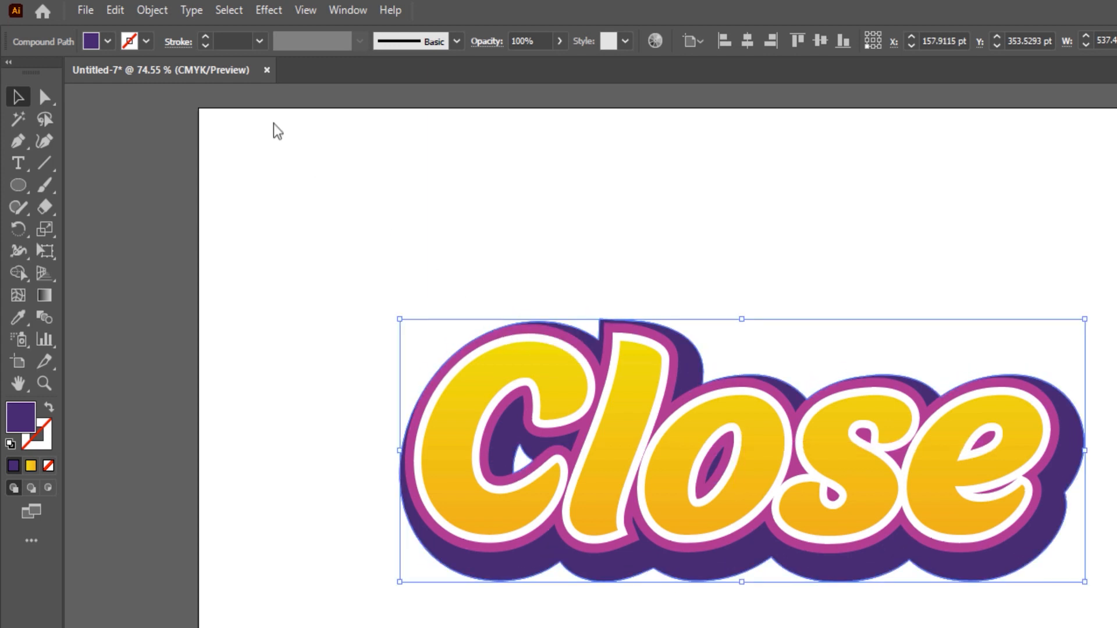
Step: Give the dark purple outline a white 4 pt stroke aligned to the outside
click(146, 42)
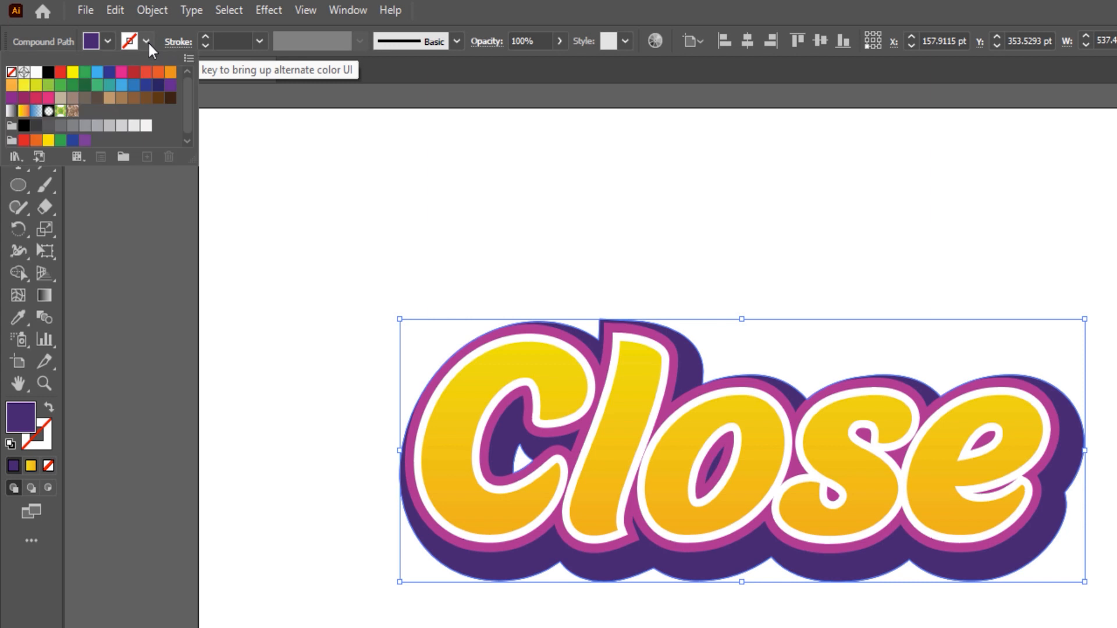
click(36, 75)
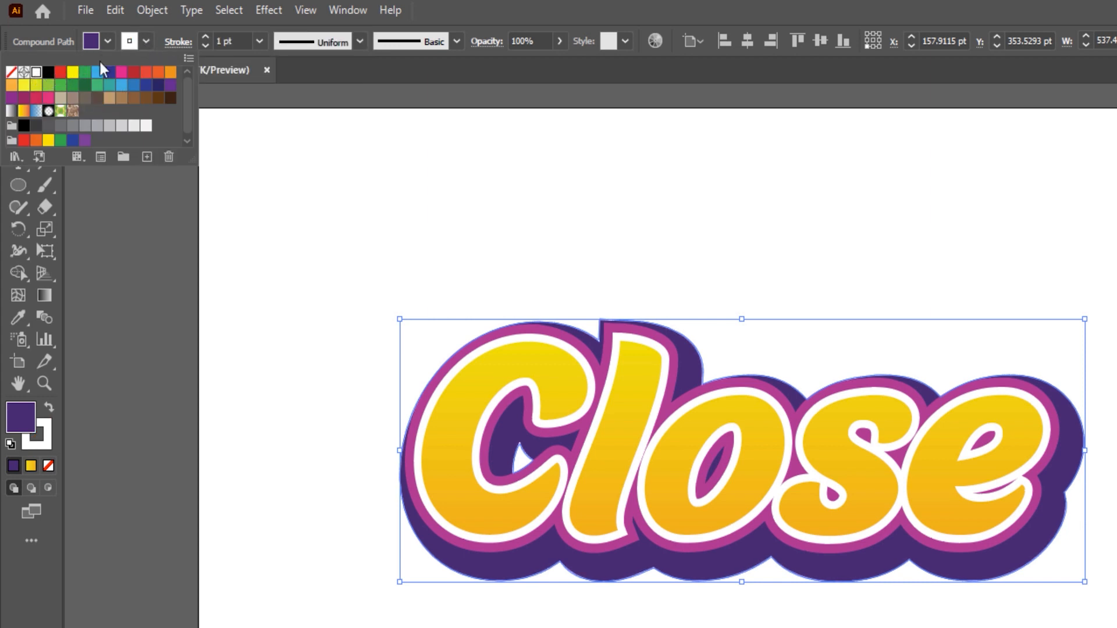
click(206, 38)
click(206, 38)
click(206, 37)
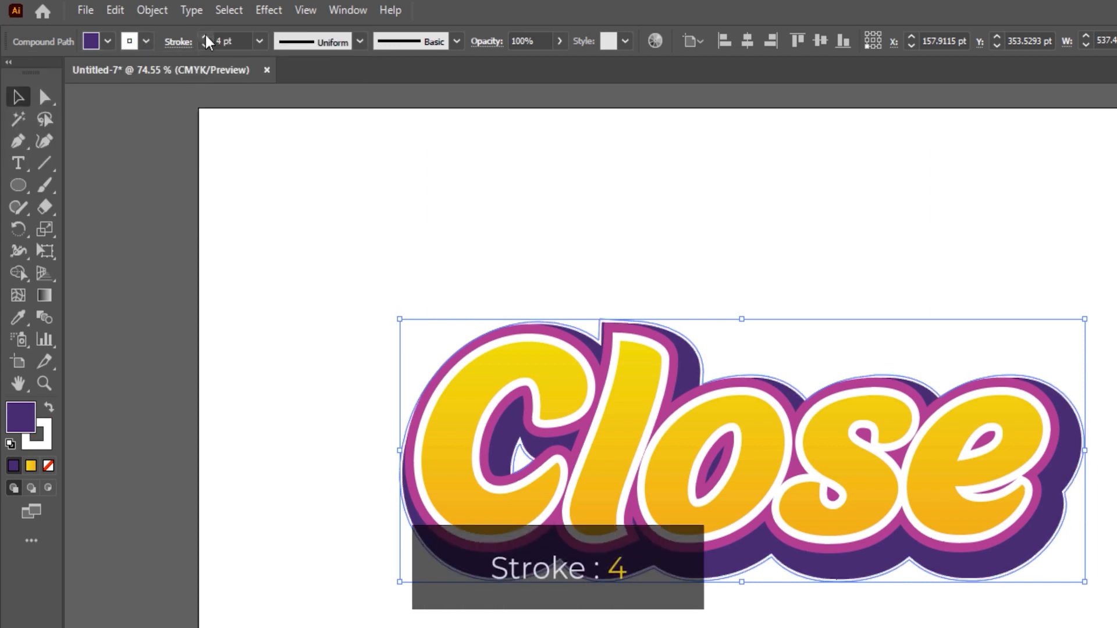
click(180, 42)
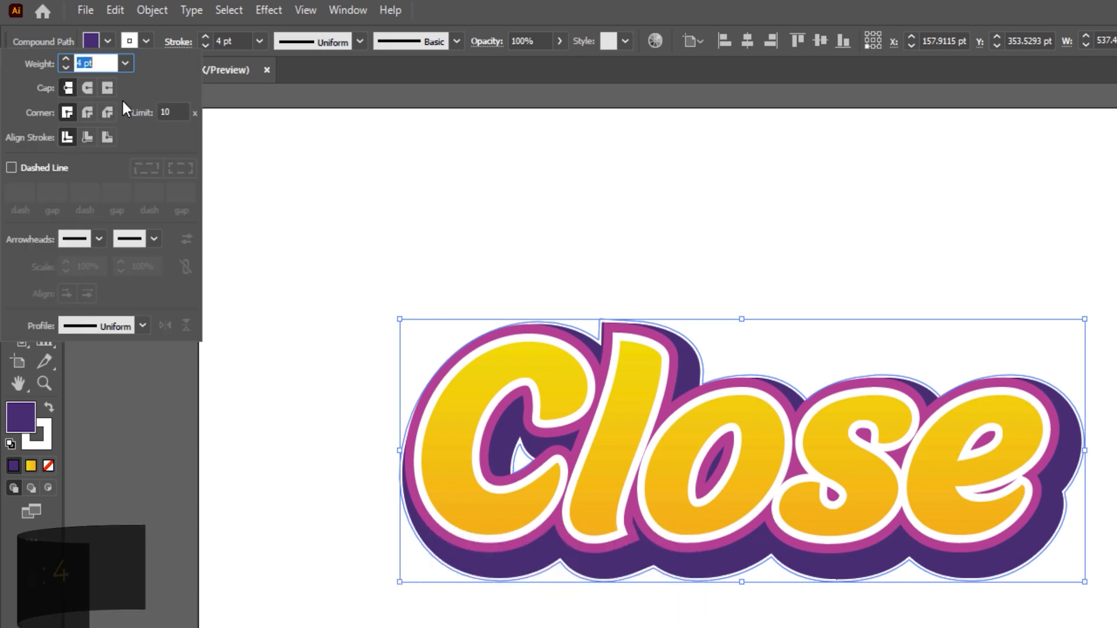
click(107, 138)
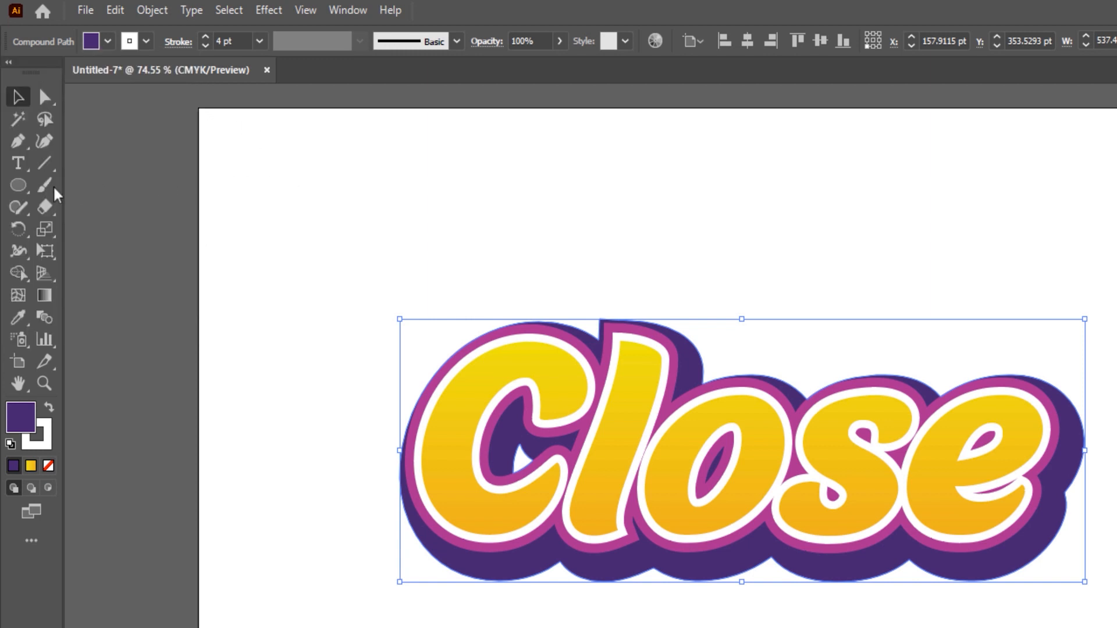
Step: Draw a rectangle covering the whole artboard, 841.89 by 595.28 pt, and remove its stroke
click(18, 185)
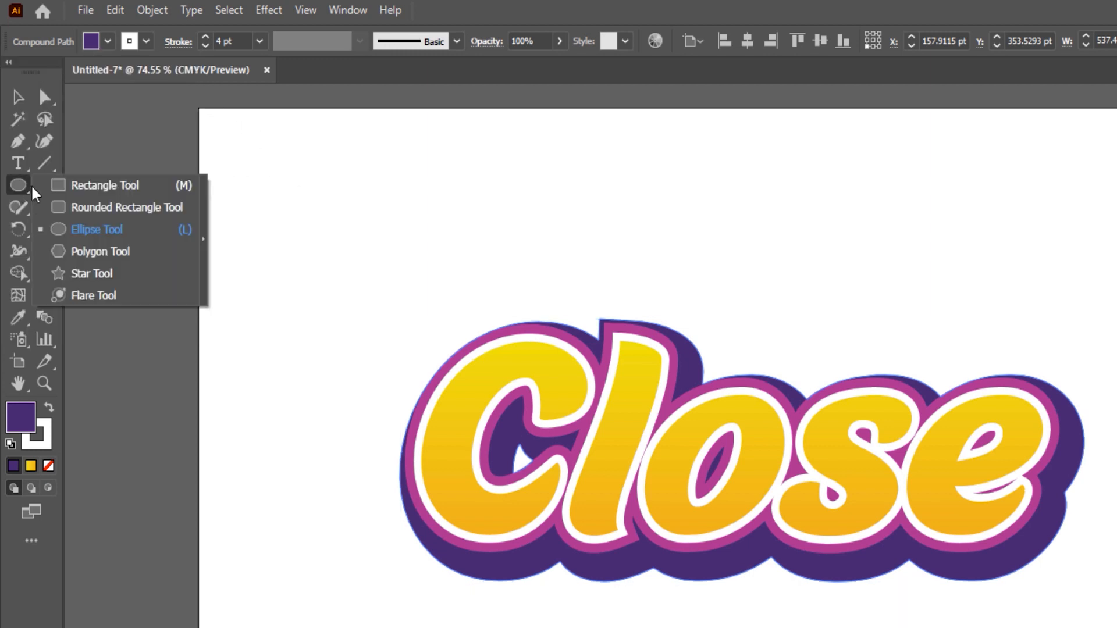
click(66, 185)
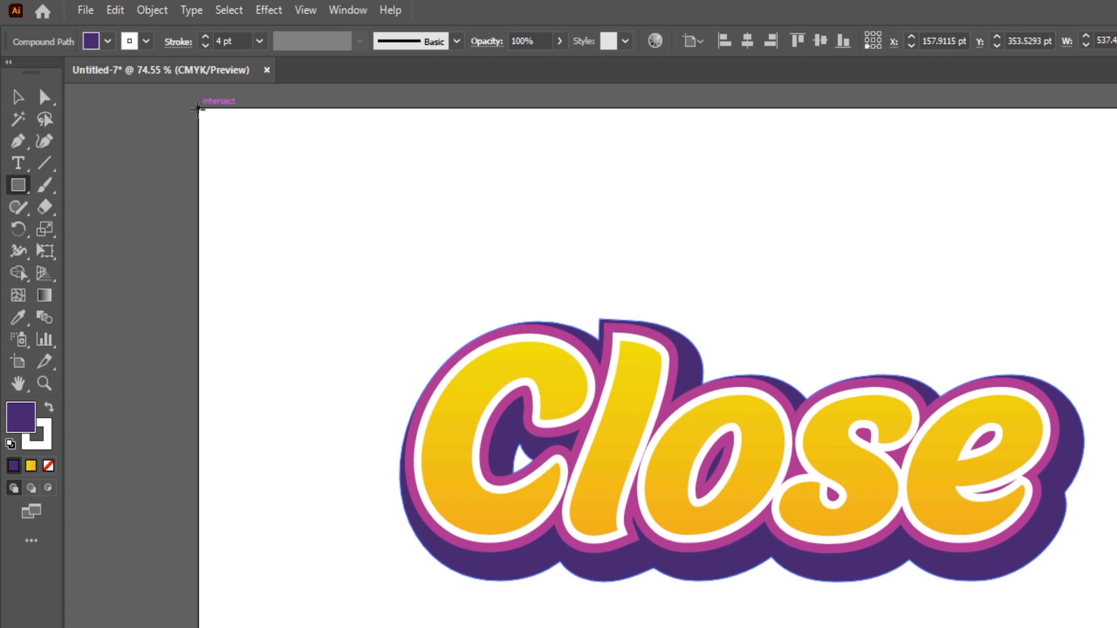
mouse_move(198, 109)
mouse_down()
mouse_move(428, 335)
mouse_move(465, 440)
mouse_move(621, 521)
mouse_move(712, 591)
mouse_up()
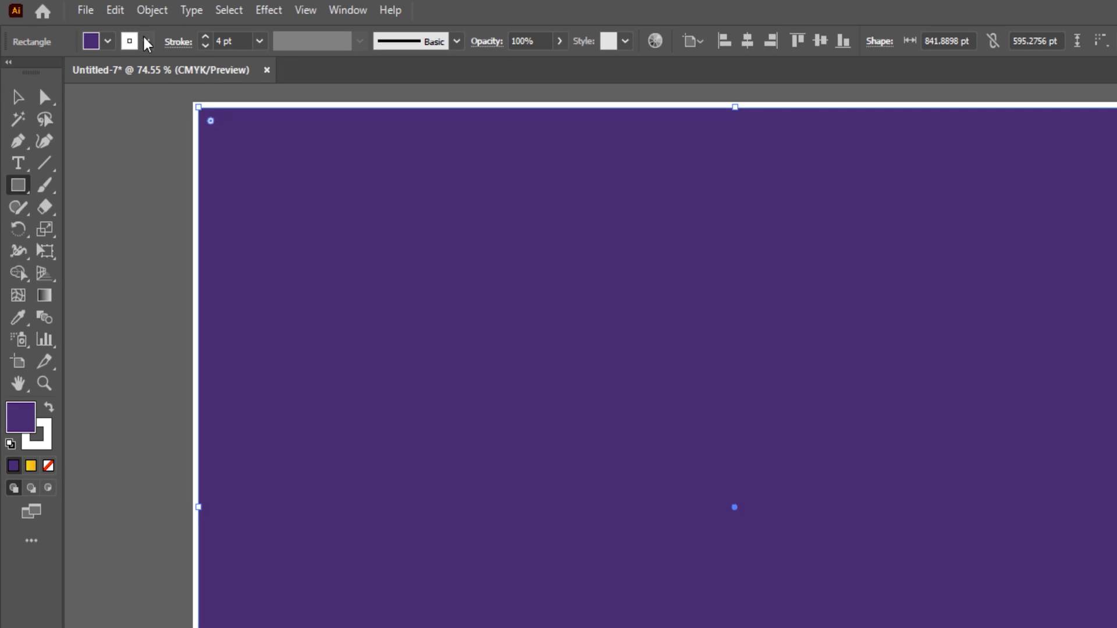
click(145, 42)
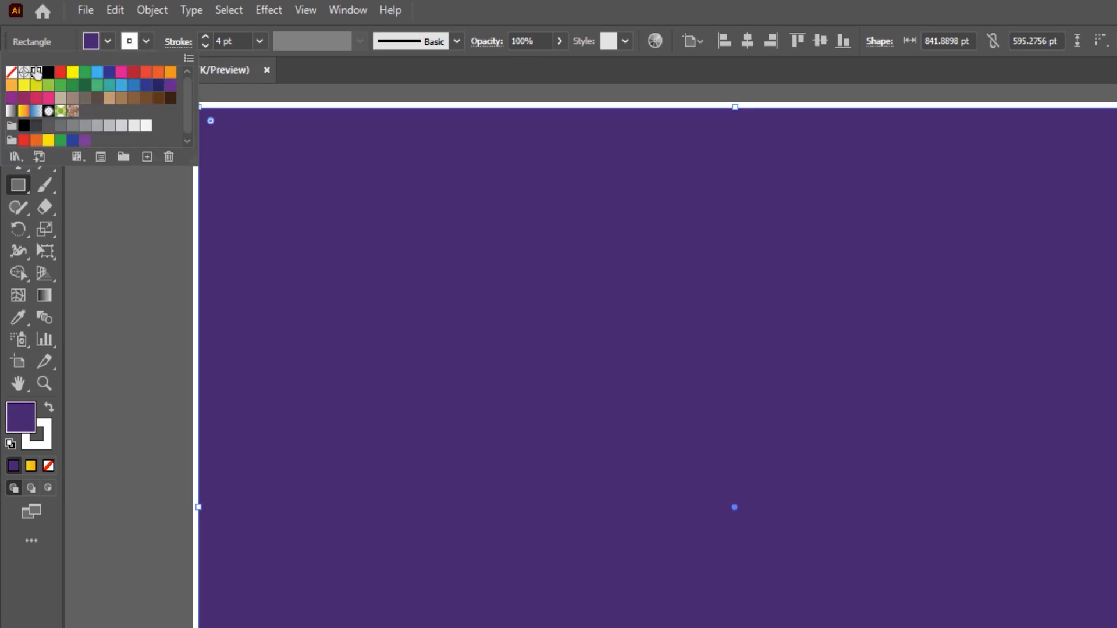
click(12, 74)
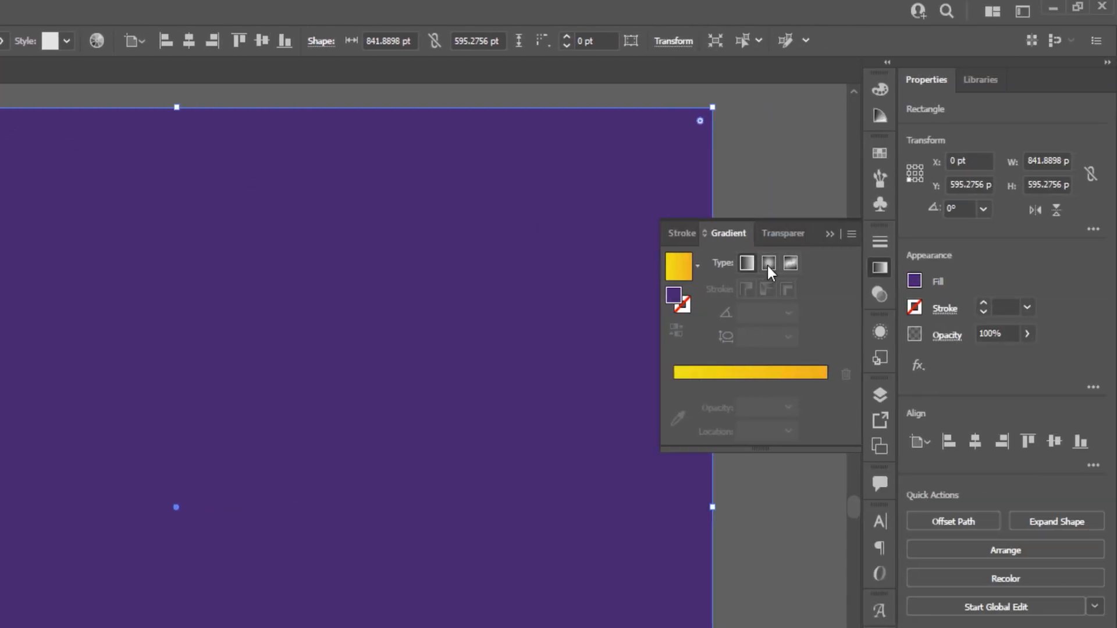
Step: Fill the artboard-sized rectangle with a radial gradient and set its centre stop to #0db3c9
click(769, 263)
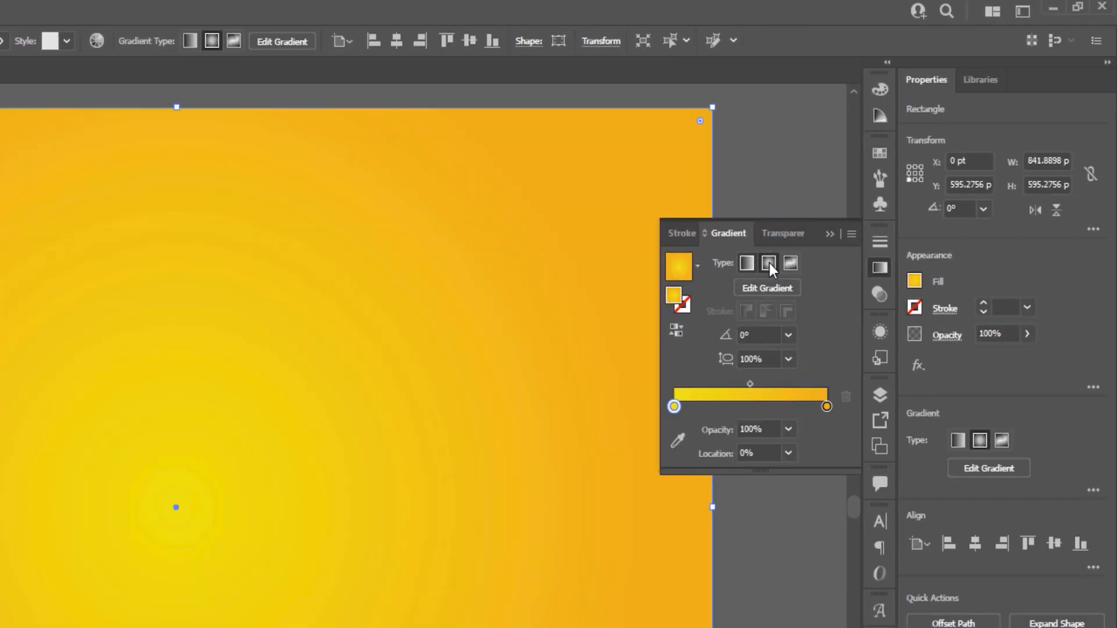
double_click(674, 406)
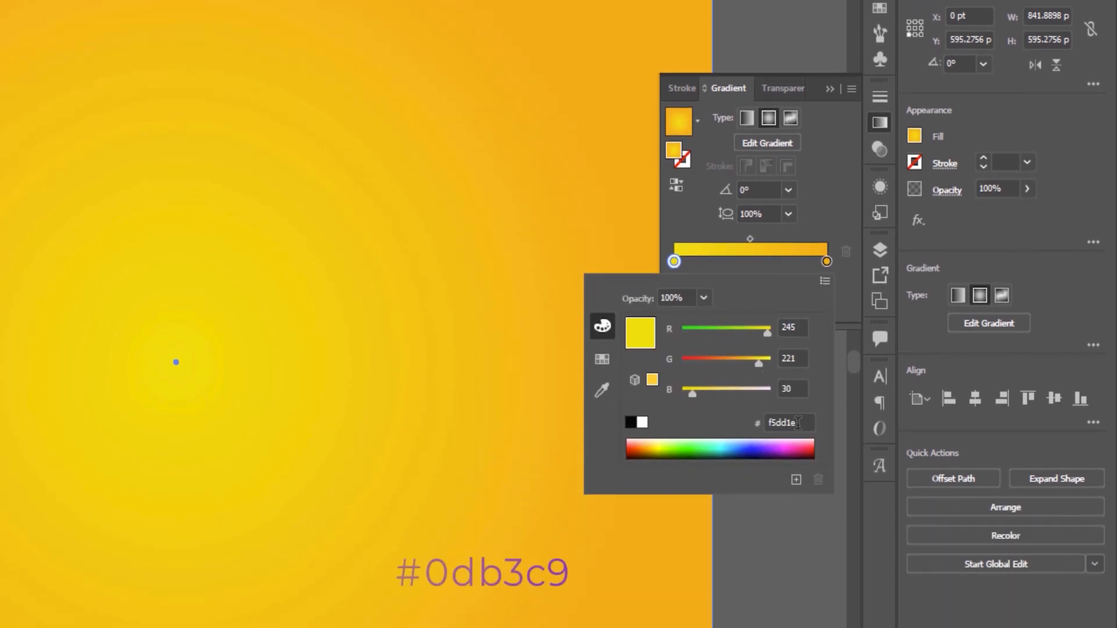
click(759, 421)
text(0d)
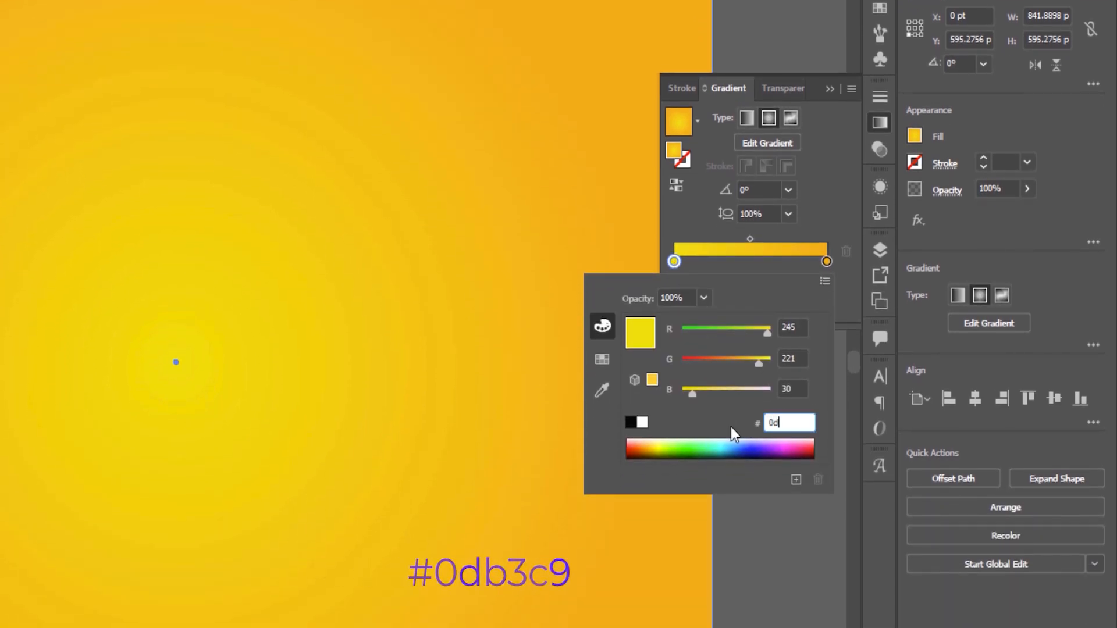
text(b3c9)
key(Return)
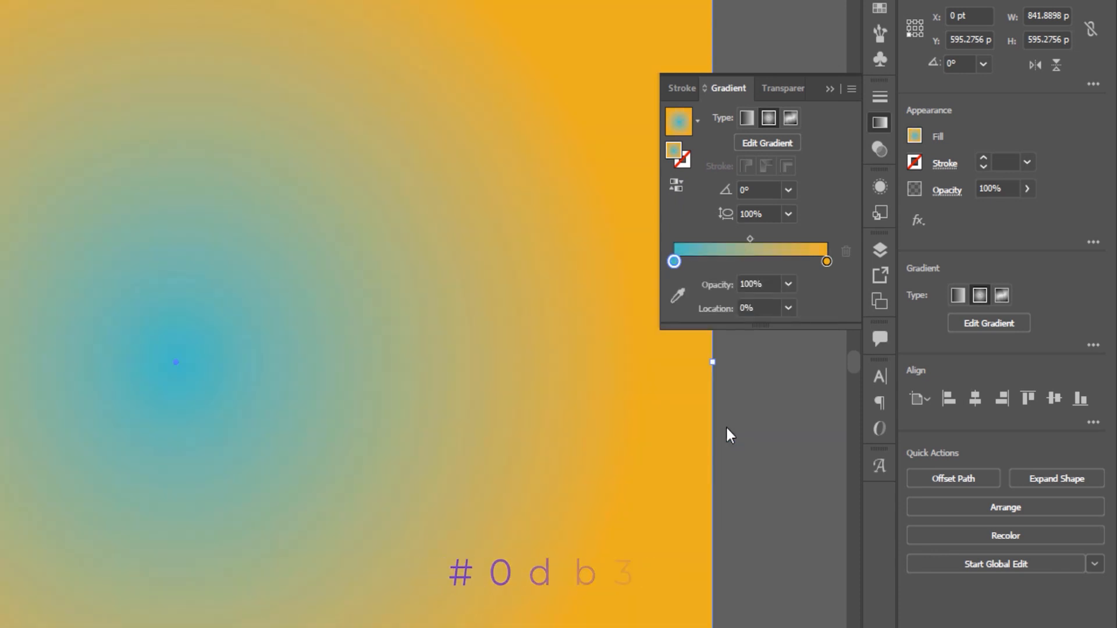
Step: Set the outer stop of the rectangle's radial gradient to #3c5baa
click(826, 262)
double_click(826, 262)
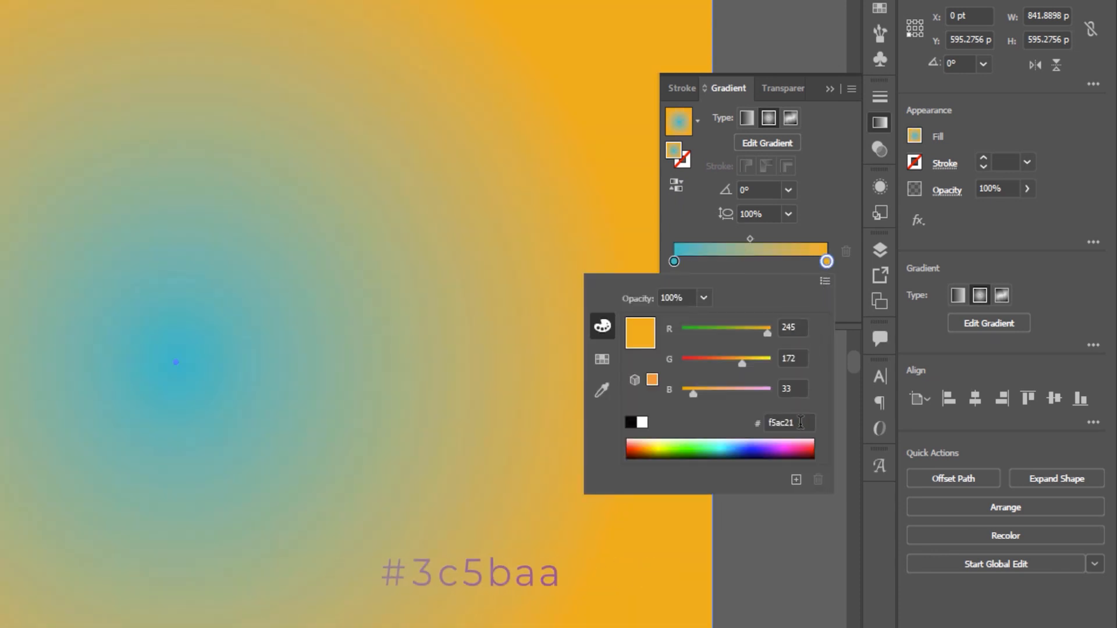
drag(800, 422, 743, 421)
text(3c5b)
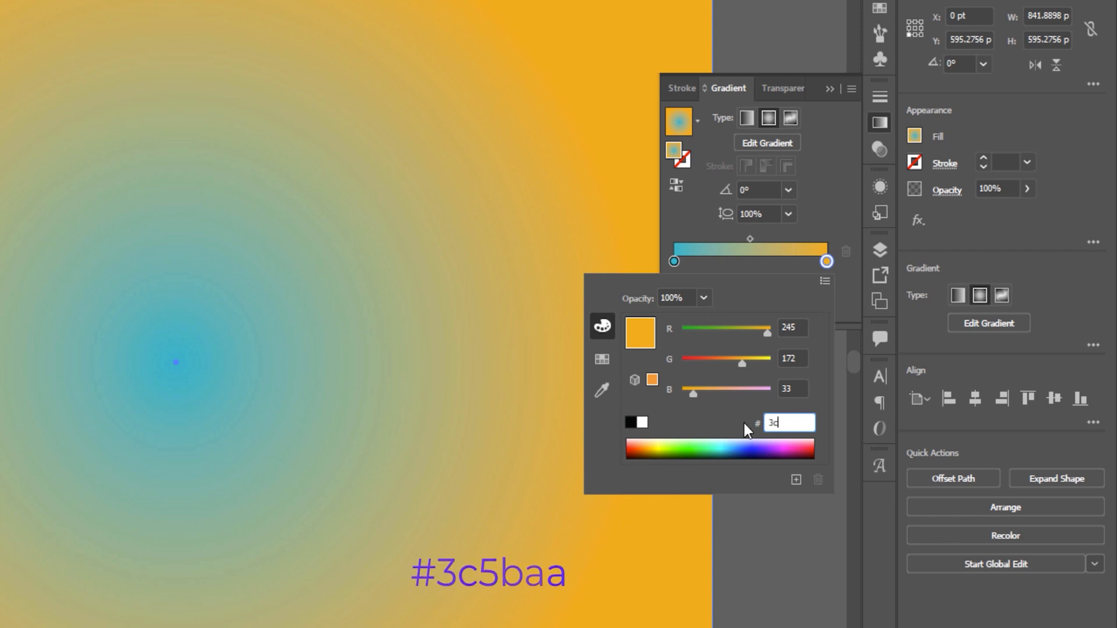
text(aa)
key(Return)
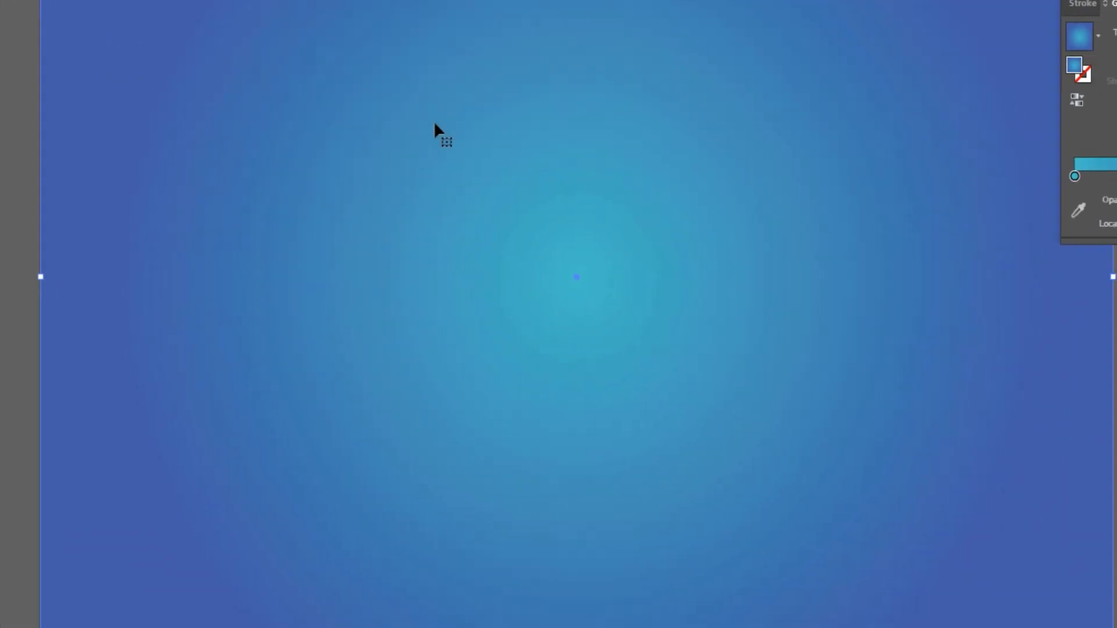
Step: Send the gradient background rectangle to the back behind the lettering and lock it
right_click(434, 124)
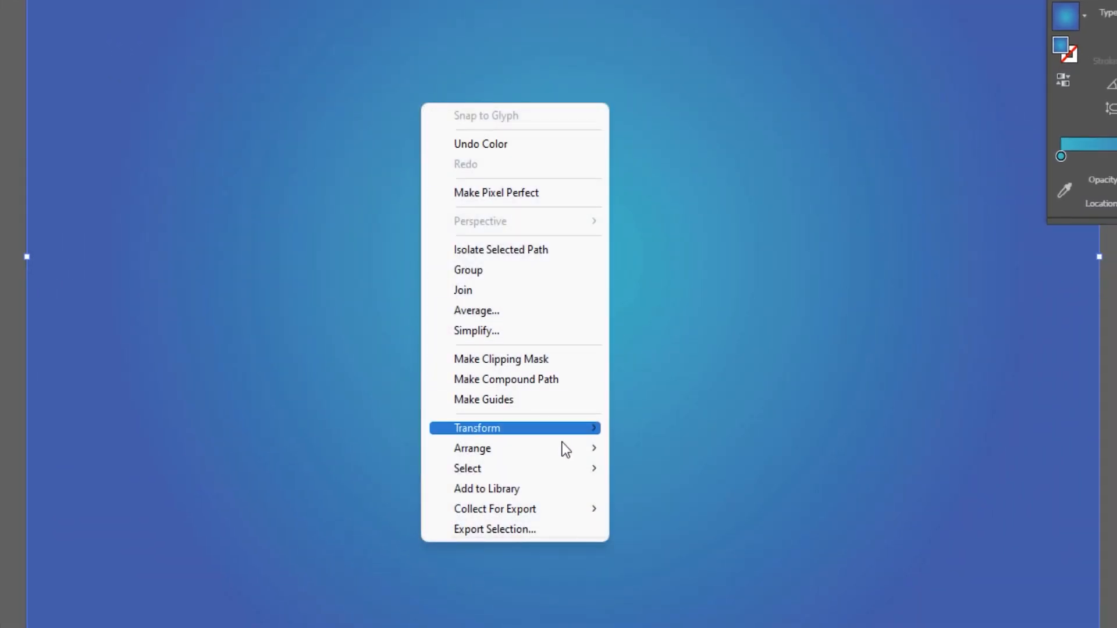
mouse_move(575, 462)
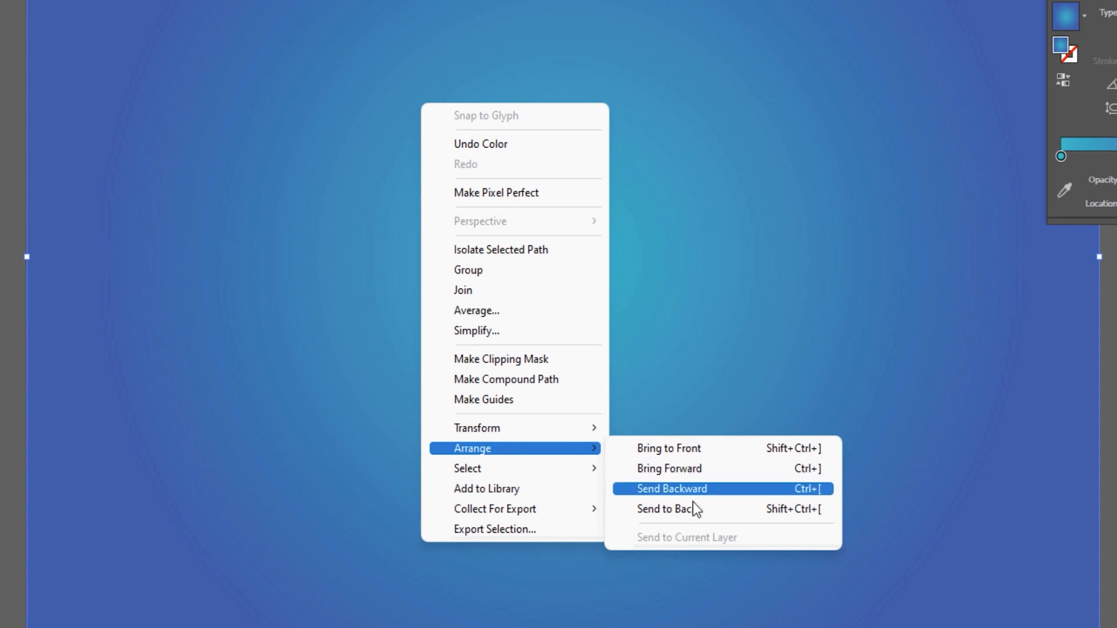
click(698, 509)
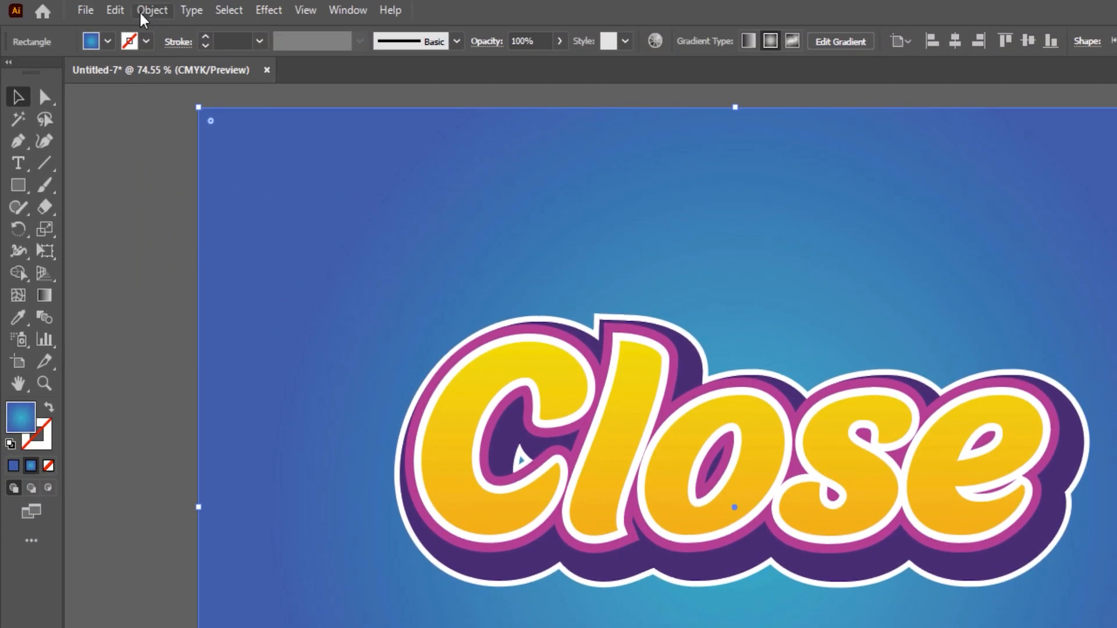
click(142, 14)
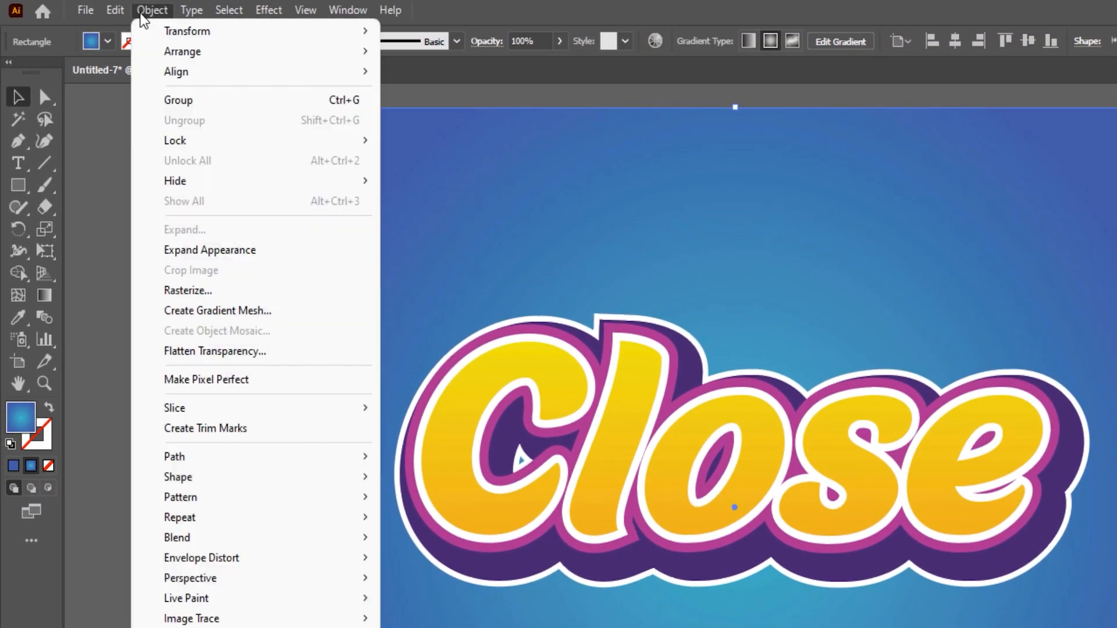
mouse_move(175, 141)
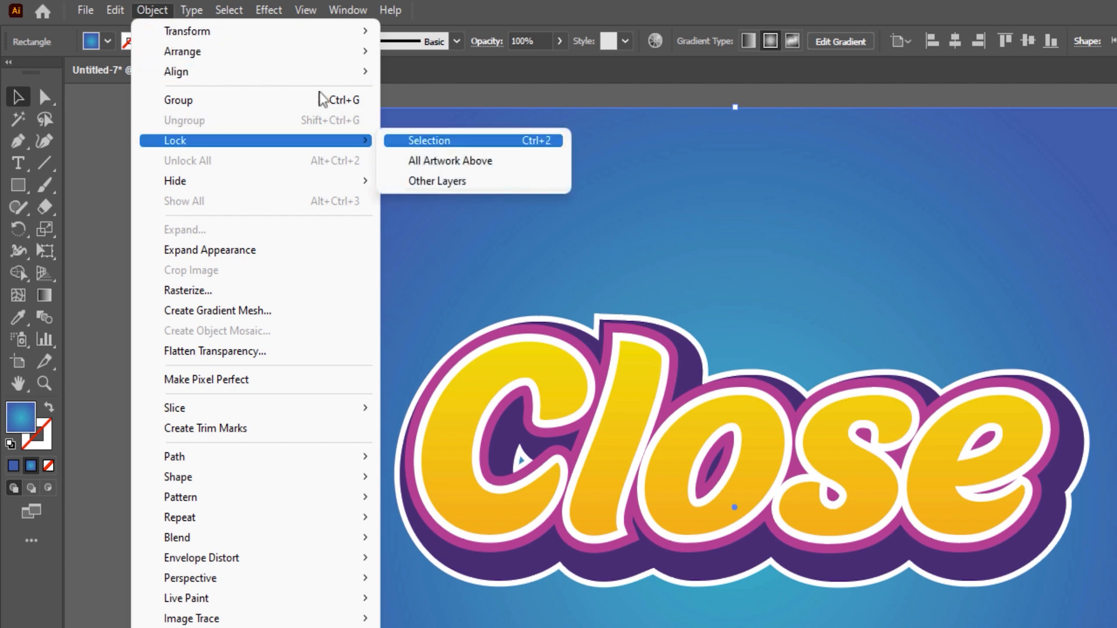
click(429, 141)
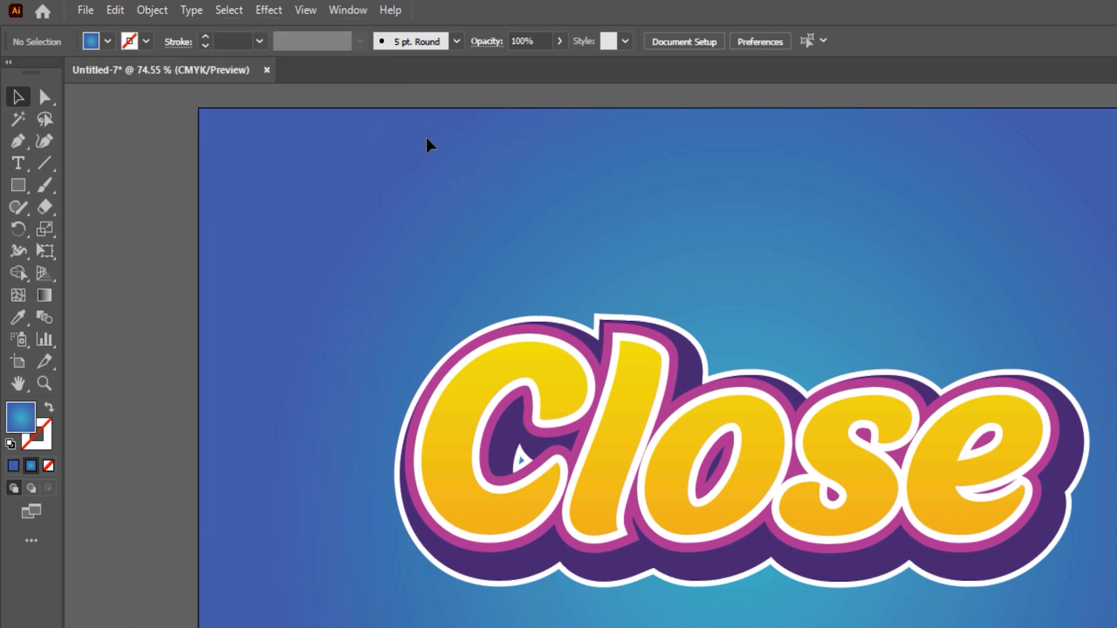
Step: Draw a circle about 45 pt in diameter above the letter C and fill it white
click(18, 185)
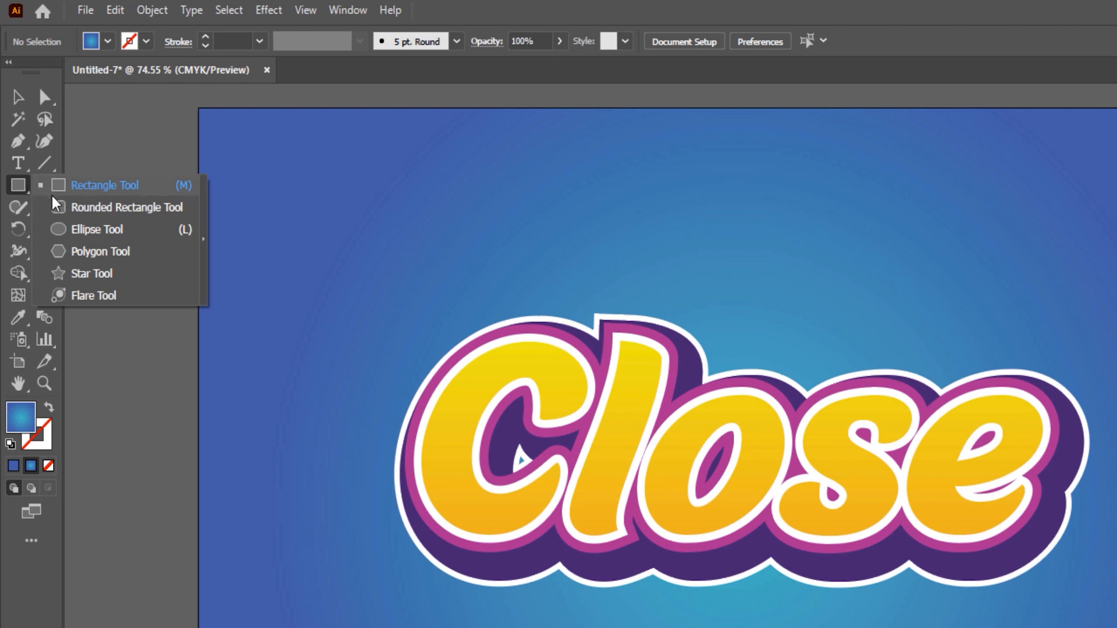
click(87, 230)
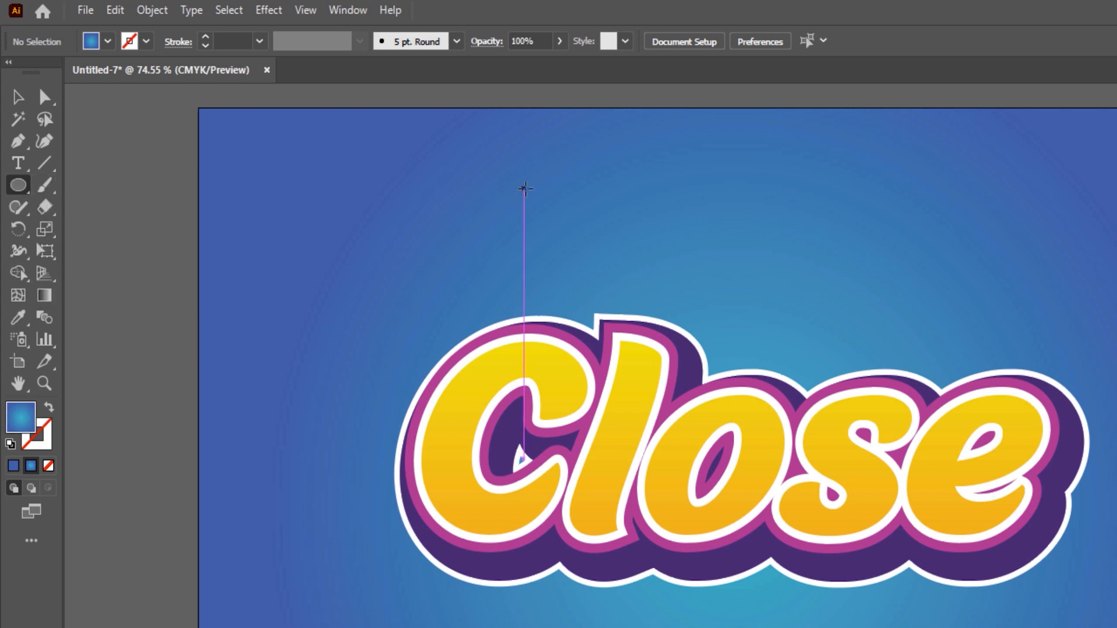
drag(525, 188, 580, 248)
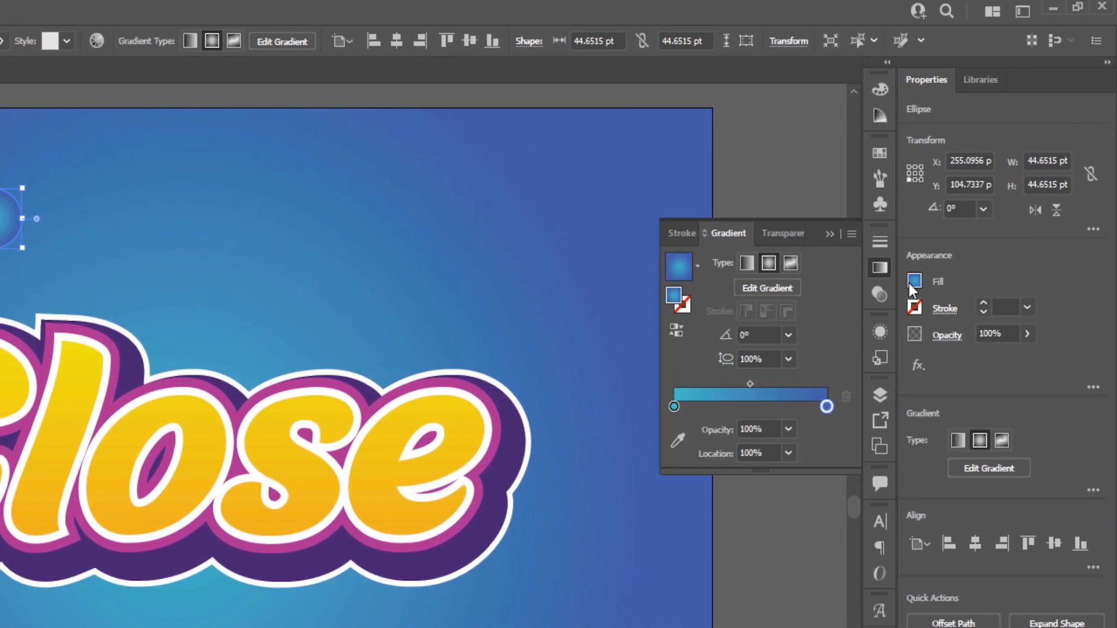
click(911, 284)
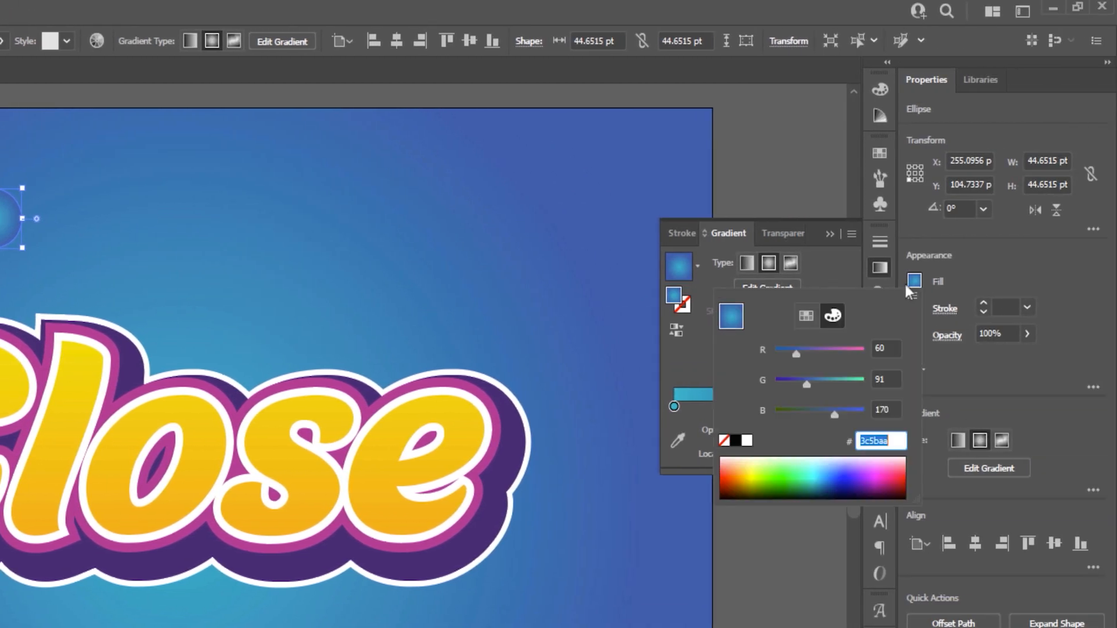
click(807, 316)
click(749, 347)
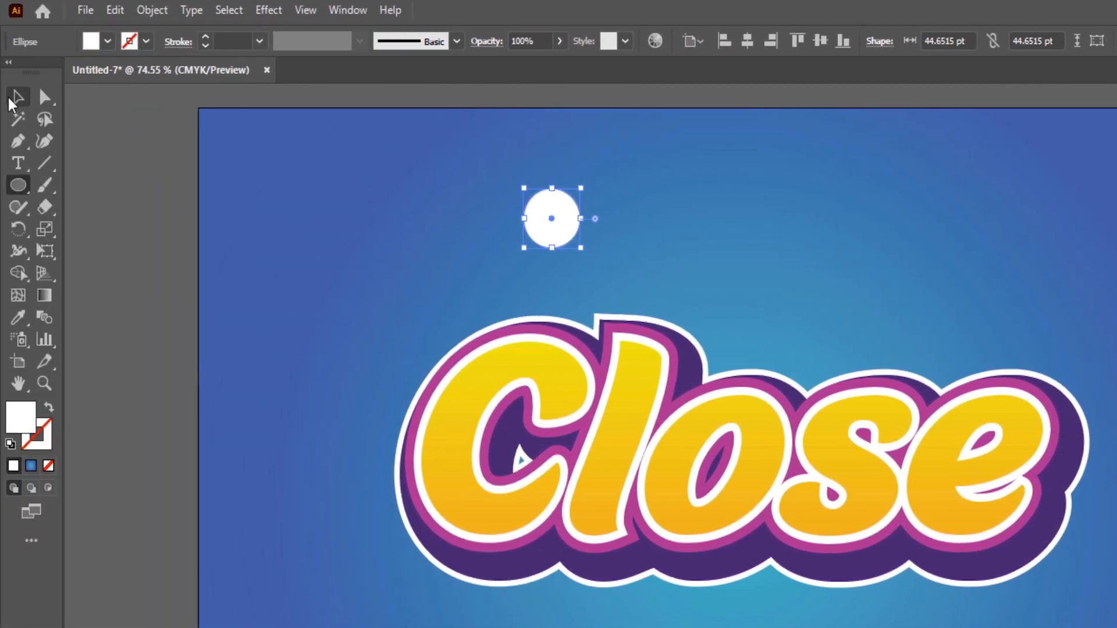
Step: Duplicate the white circle in front and move the copy about 22 pt left and 22 pt up
click(12, 98)
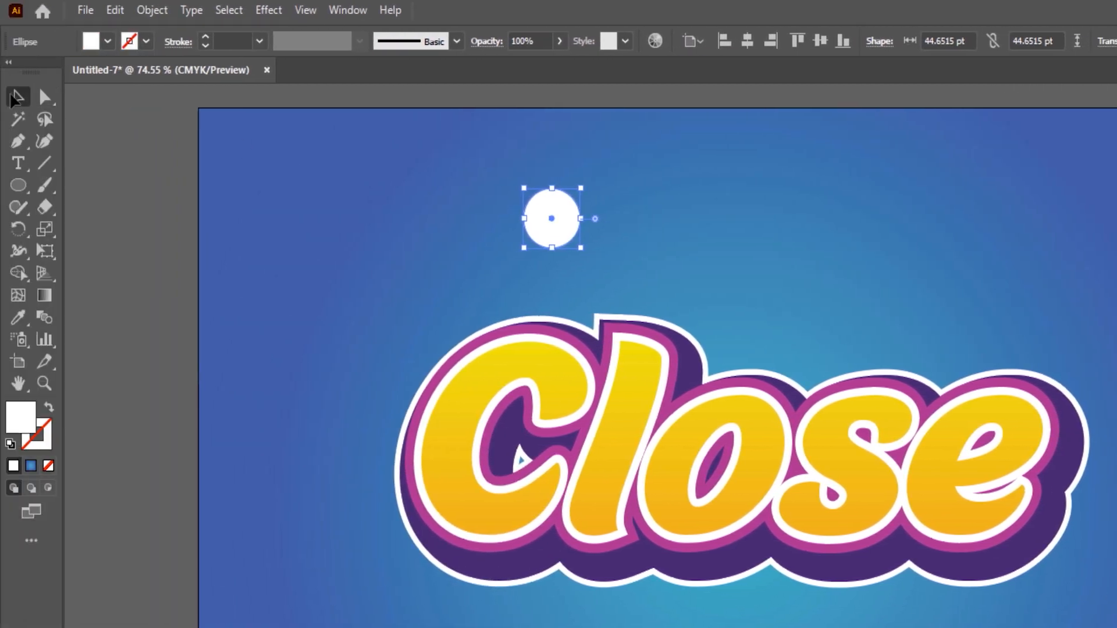
click(115, 10)
click(144, 100)
click(110, 14)
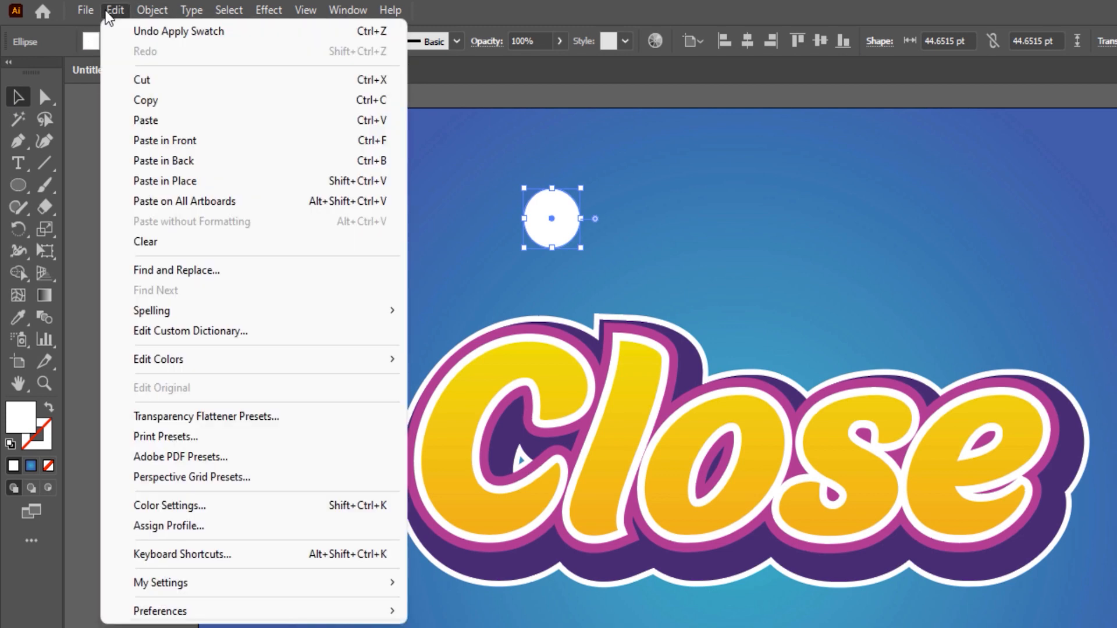
click(154, 143)
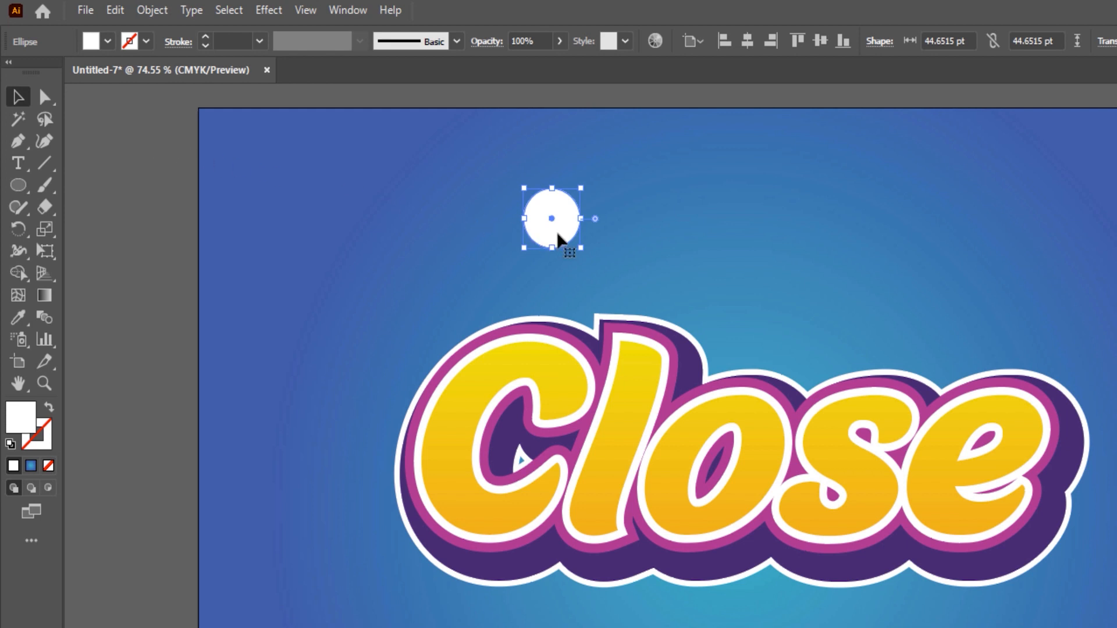
drag(557, 234, 532, 210)
Step: Duplicate the upper circle in front and move the copy about 45 pt right, side by side with it
click(115, 10)
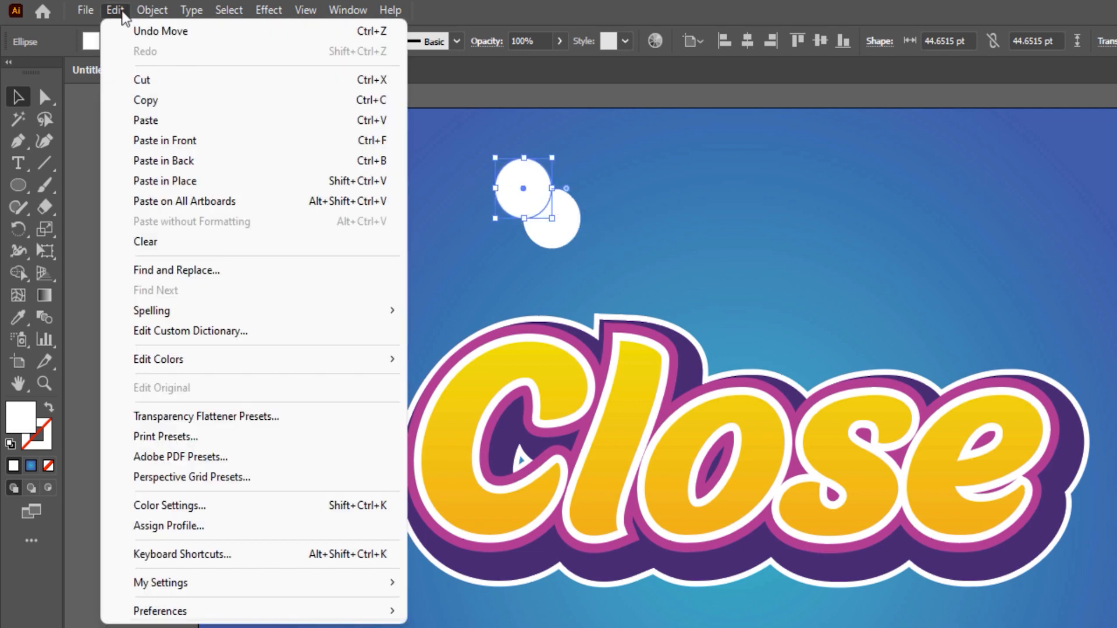
click(148, 105)
click(115, 10)
click(149, 141)
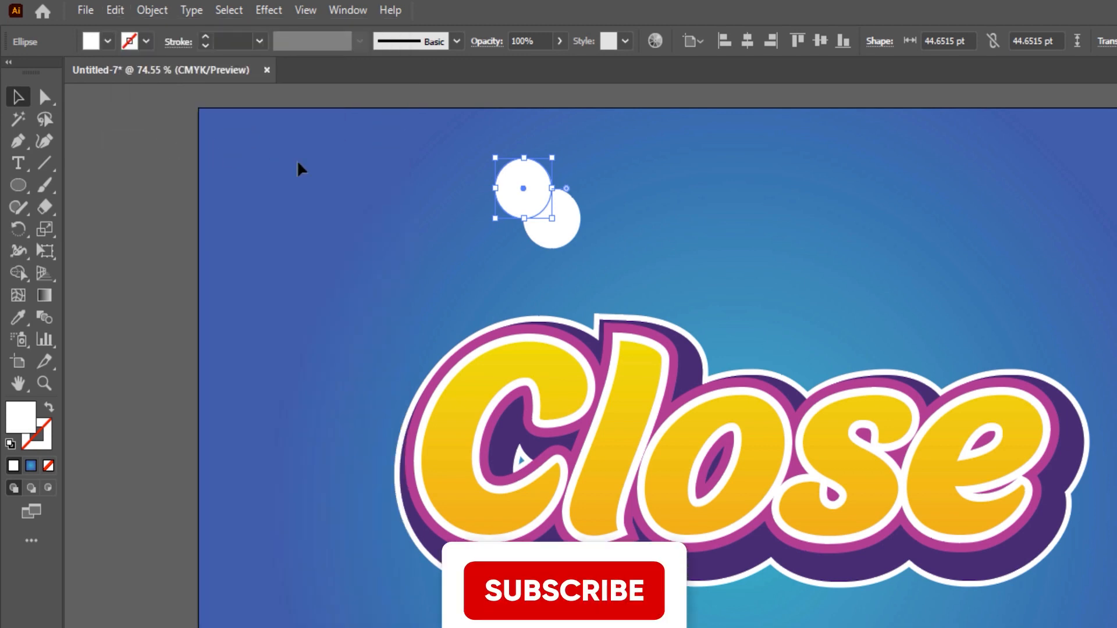
drag(534, 205, 591, 204)
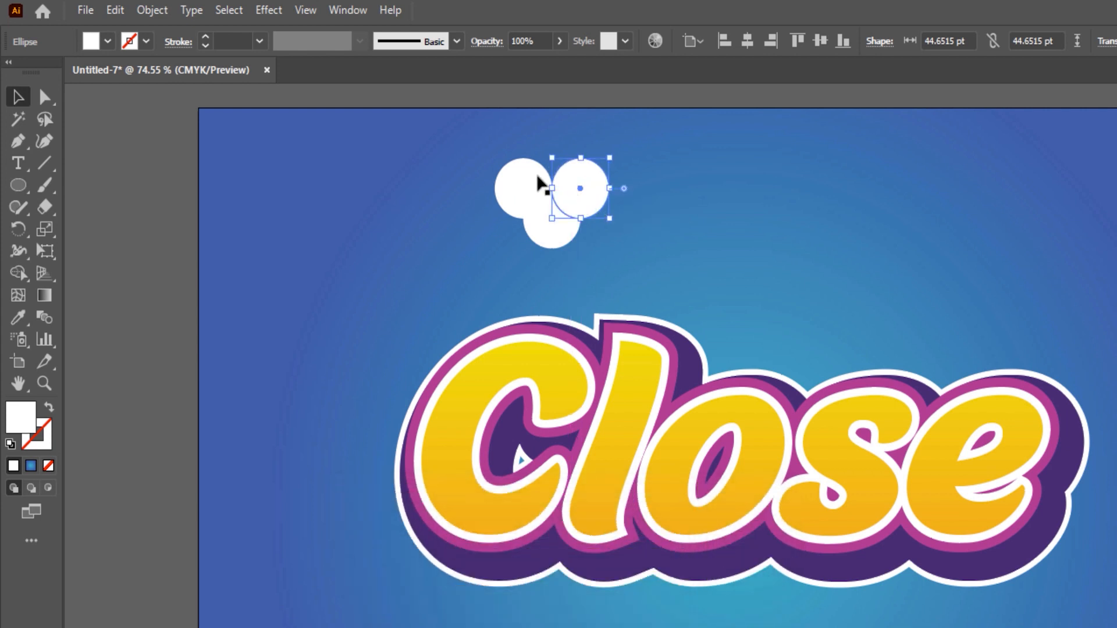
Step: Duplicate the upper-right circle in front and move the copy straight down about 45 pt so it sits directly below it
click(124, 17)
click(135, 99)
click(116, 14)
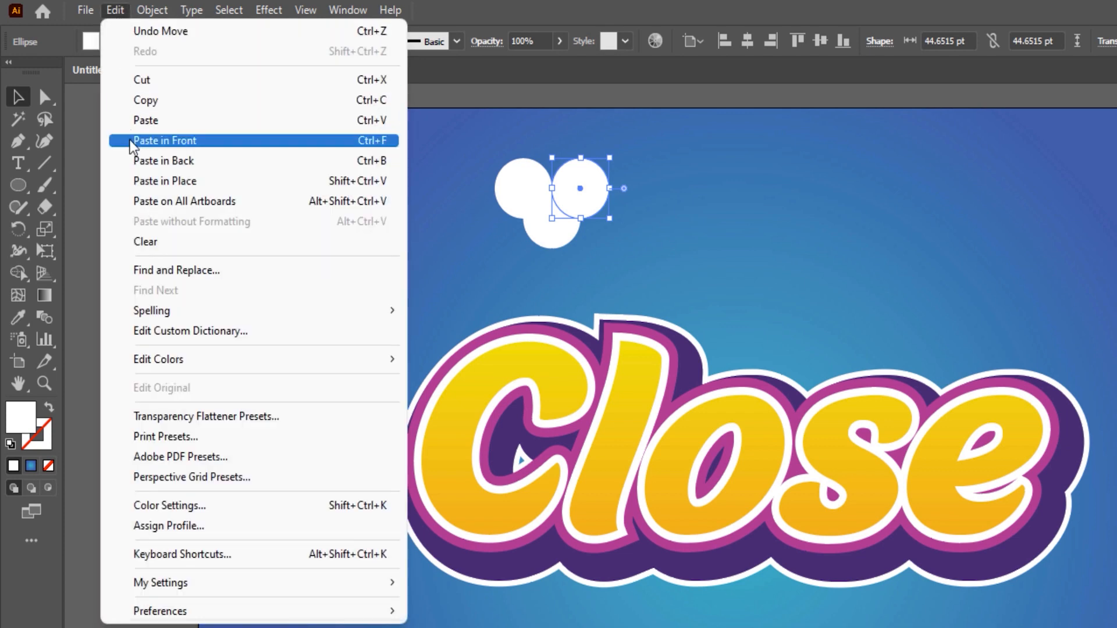
click(166, 141)
drag(584, 194, 582, 261)
Step: Duplicate the lower-right circle in front and move the copy about 45 pt left to complete the two-by-two arrangement
click(116, 11)
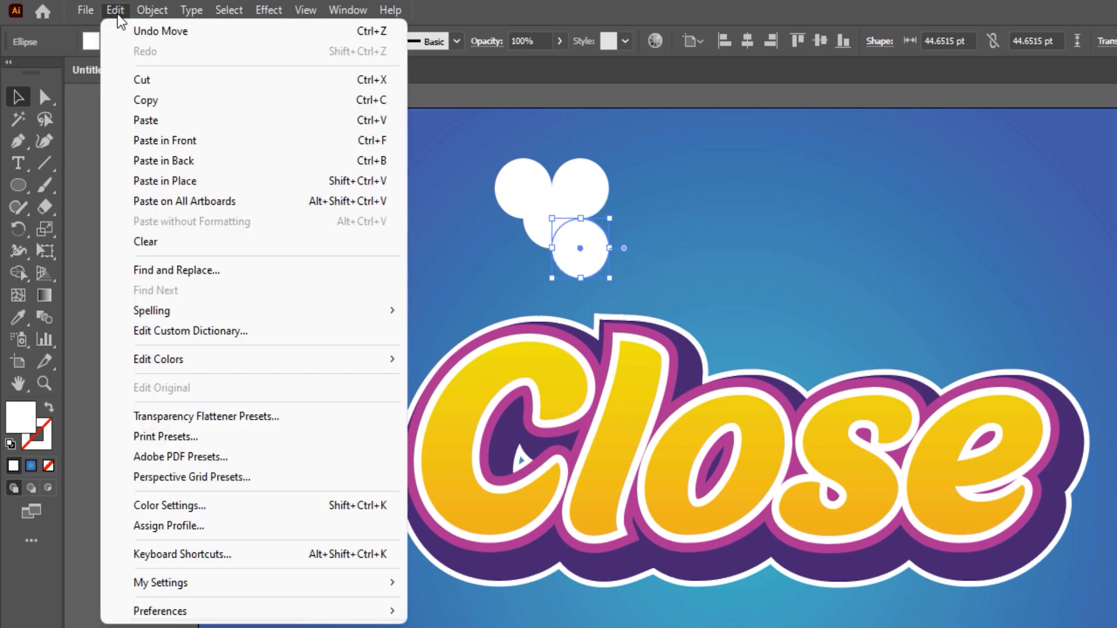
click(141, 87)
click(150, 141)
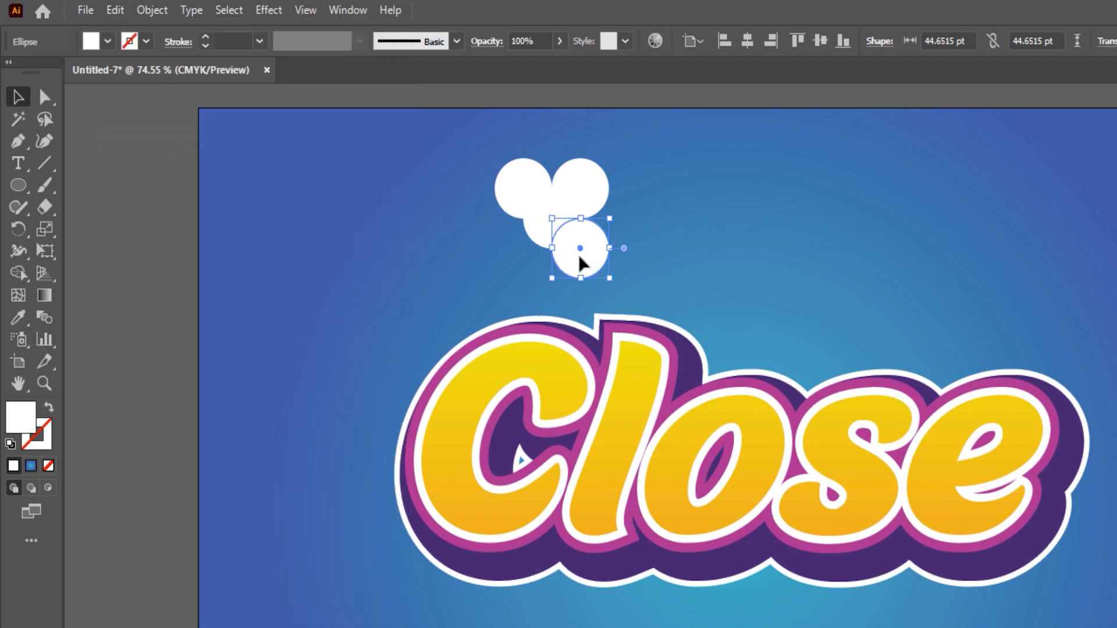
drag(580, 258, 528, 253)
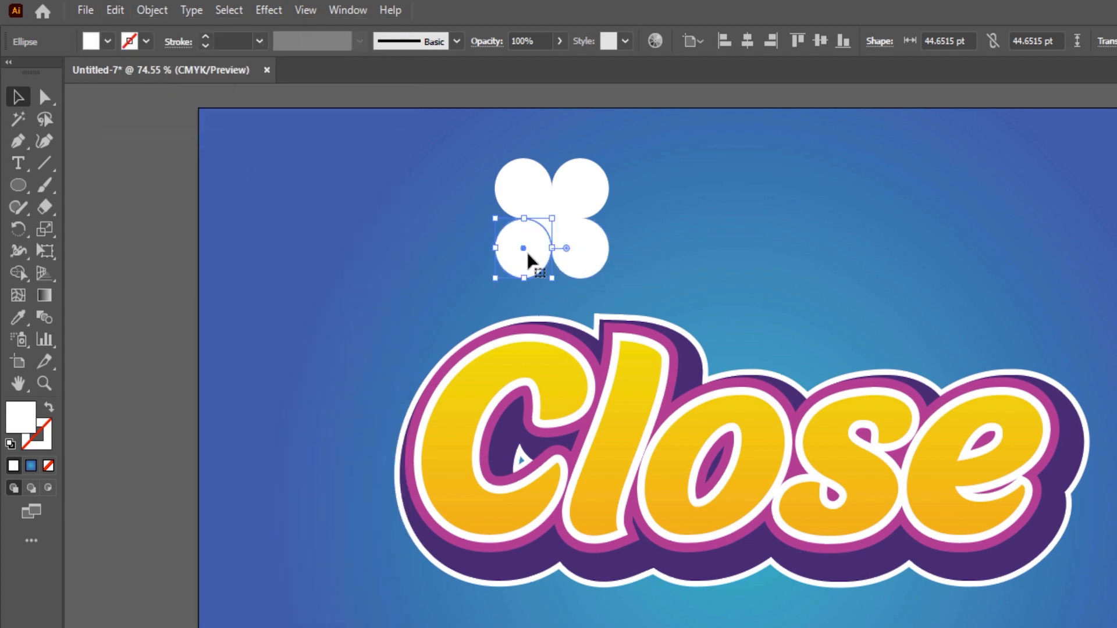
Step: Unite the four outer circles and subtract the united shape from the centre circle to form a four-pointed star
shift+click(522, 185)
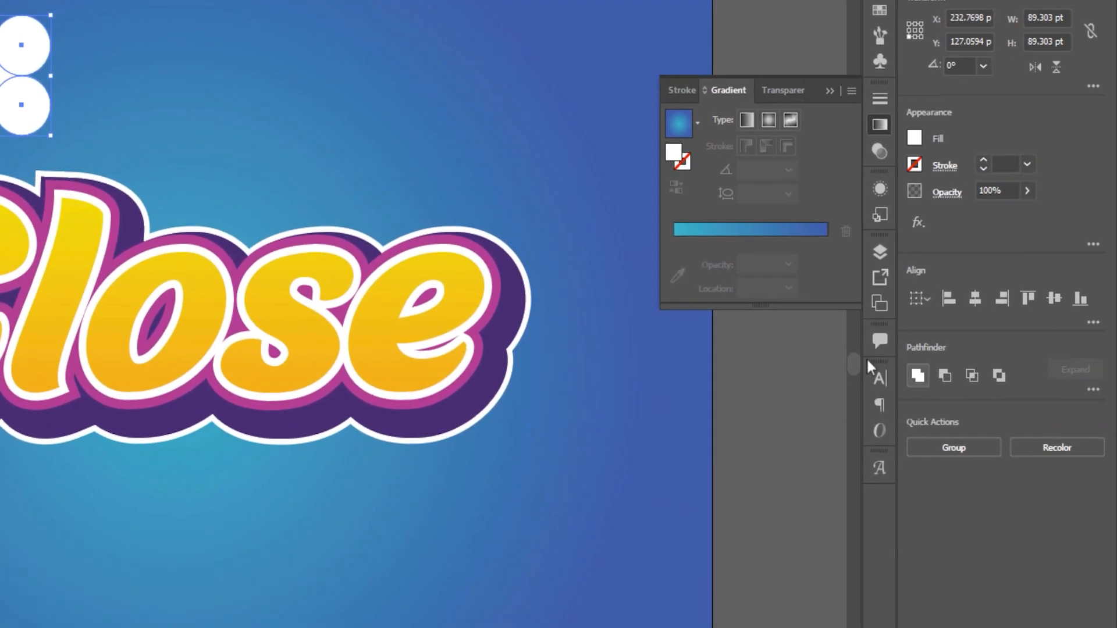
click(916, 375)
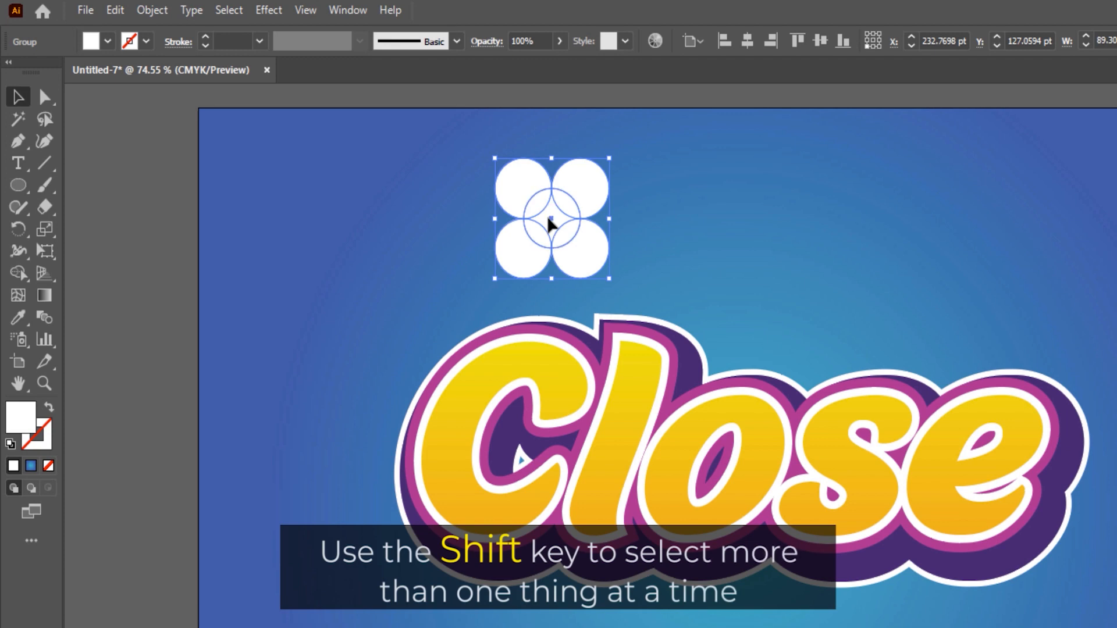
shift+click(547, 217)
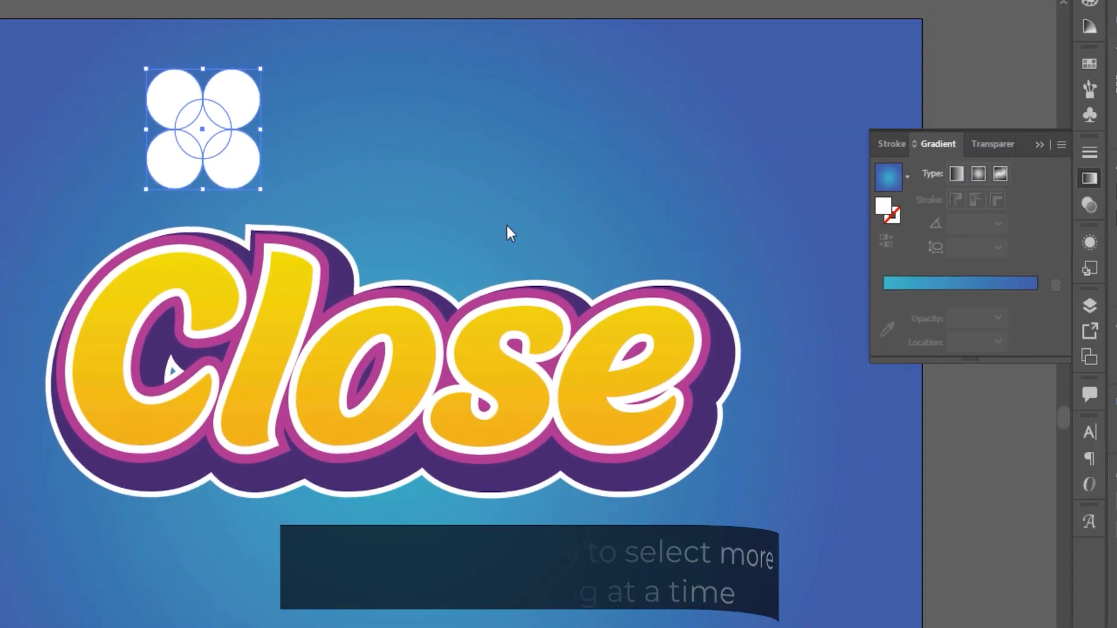
click(948, 375)
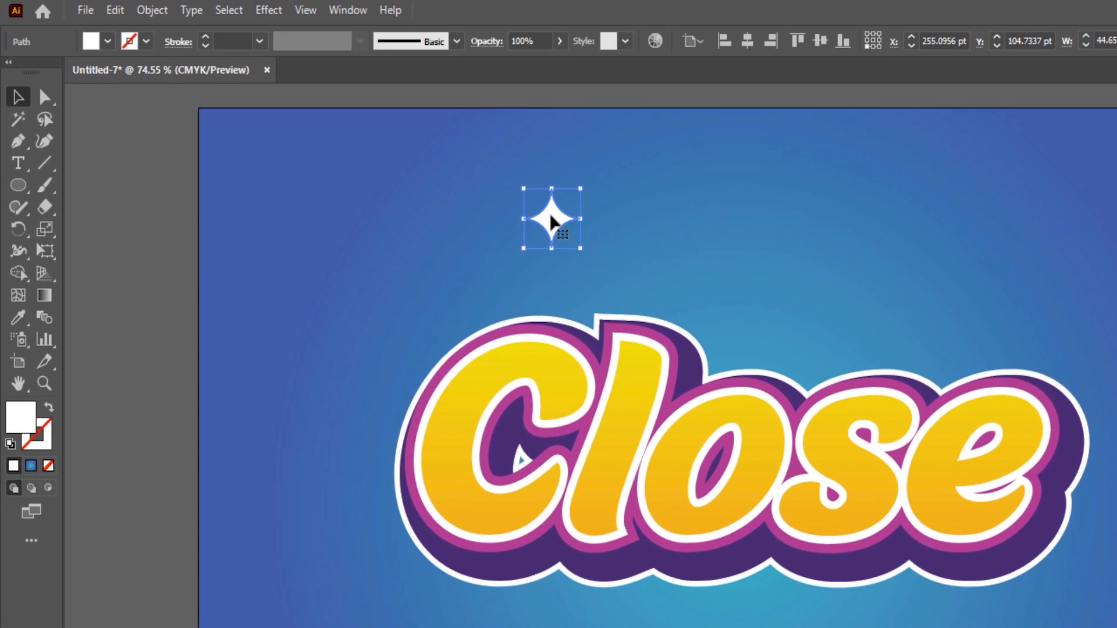
Step: Move the star about 77 pt right and 36 pt down above the letter l, and place a copy below the letter C
drag(472, 198, 570, 243)
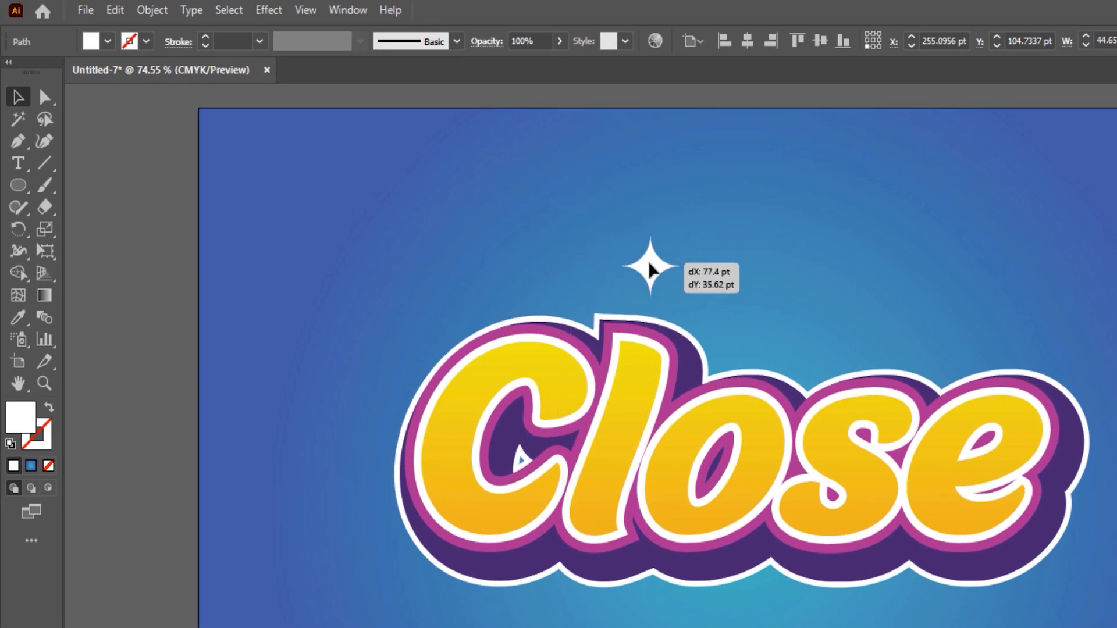
drag(650, 270, 651, 269)
click(116, 10)
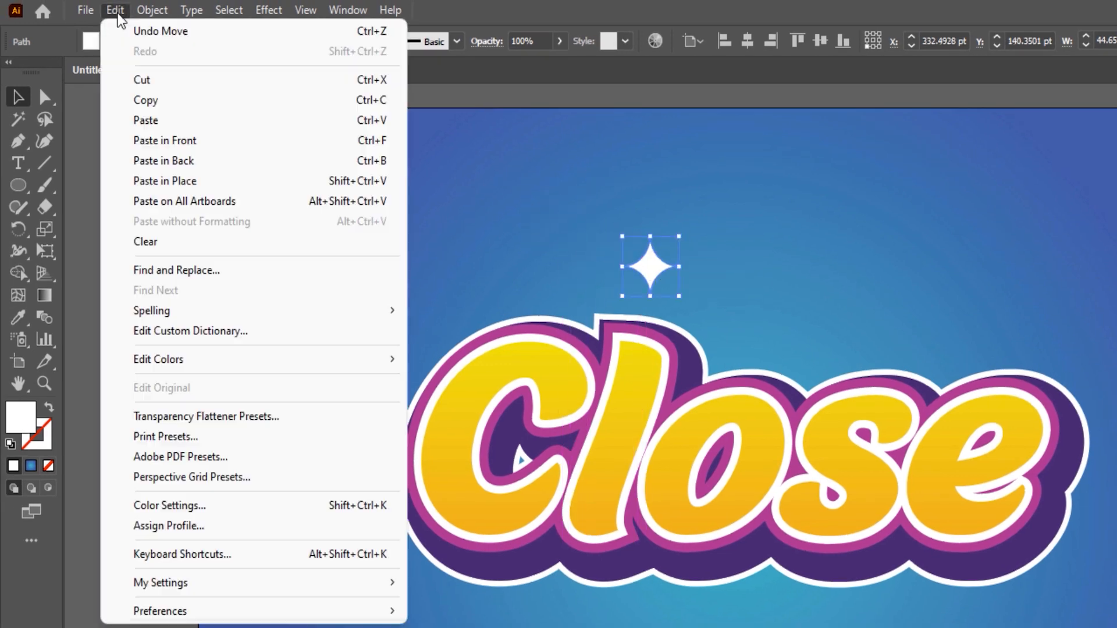
click(155, 105)
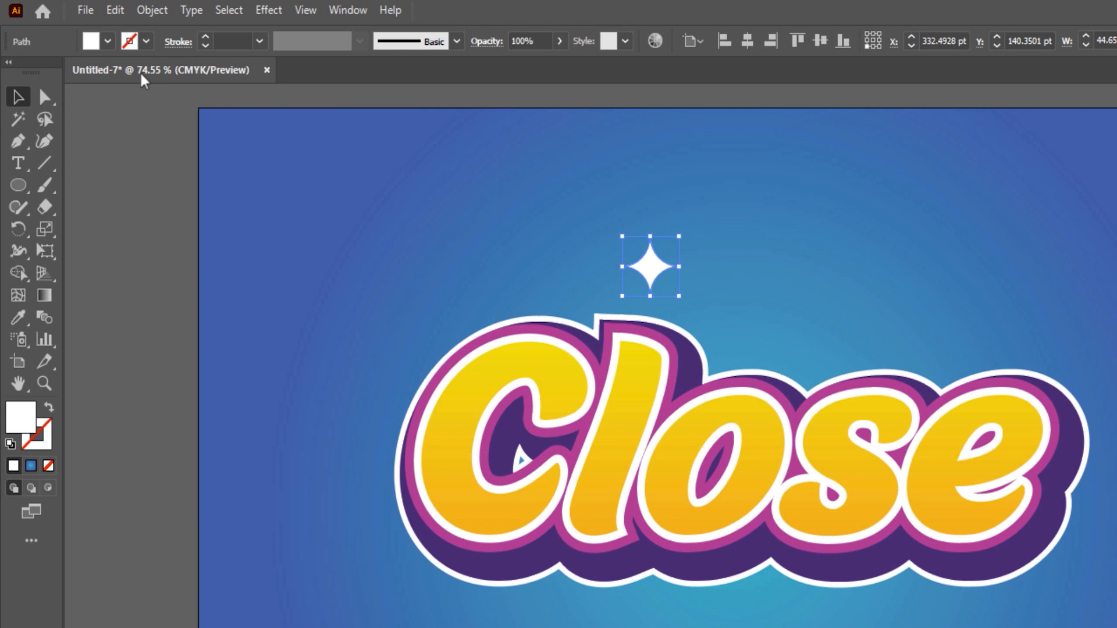
click(115, 9)
click(160, 141)
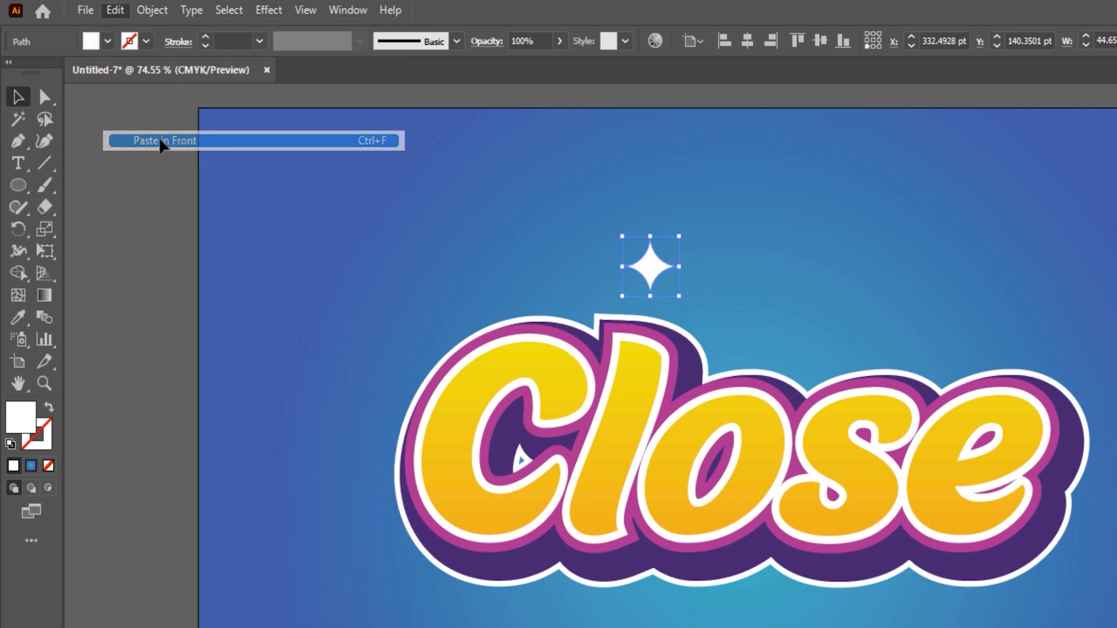
drag(623, 256, 523, 627)
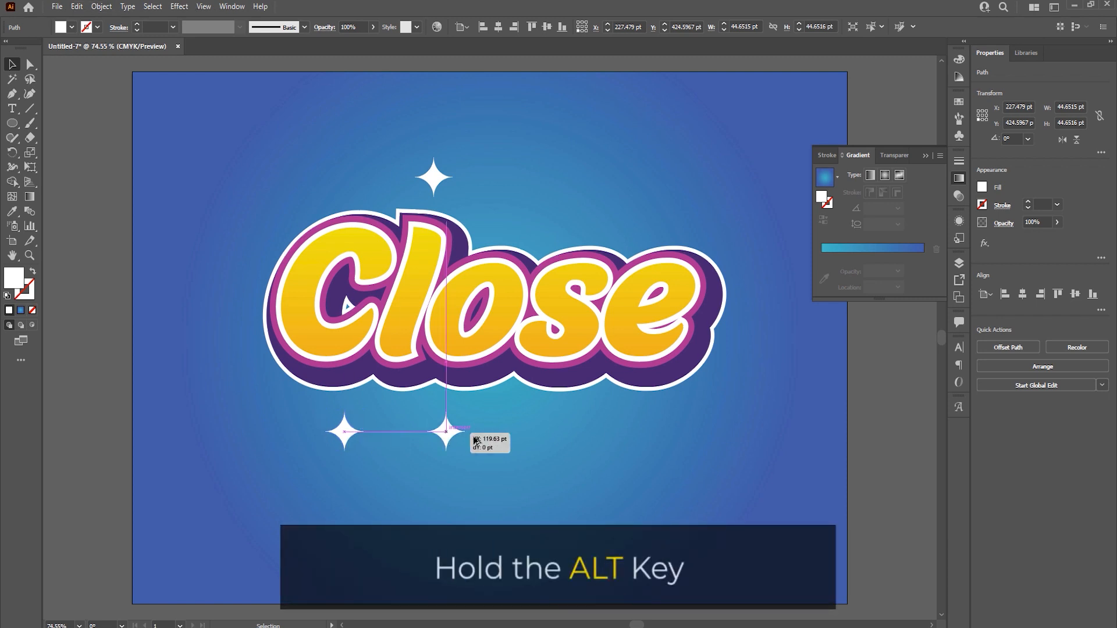
Step: Scatter further star copies below and above the lettering, including a smaller one above the letter e
drag(476, 441, 545, 447)
drag(546, 447, 583, 179)
drag(582, 179, 241, 159)
drag(241, 160, 716, 186)
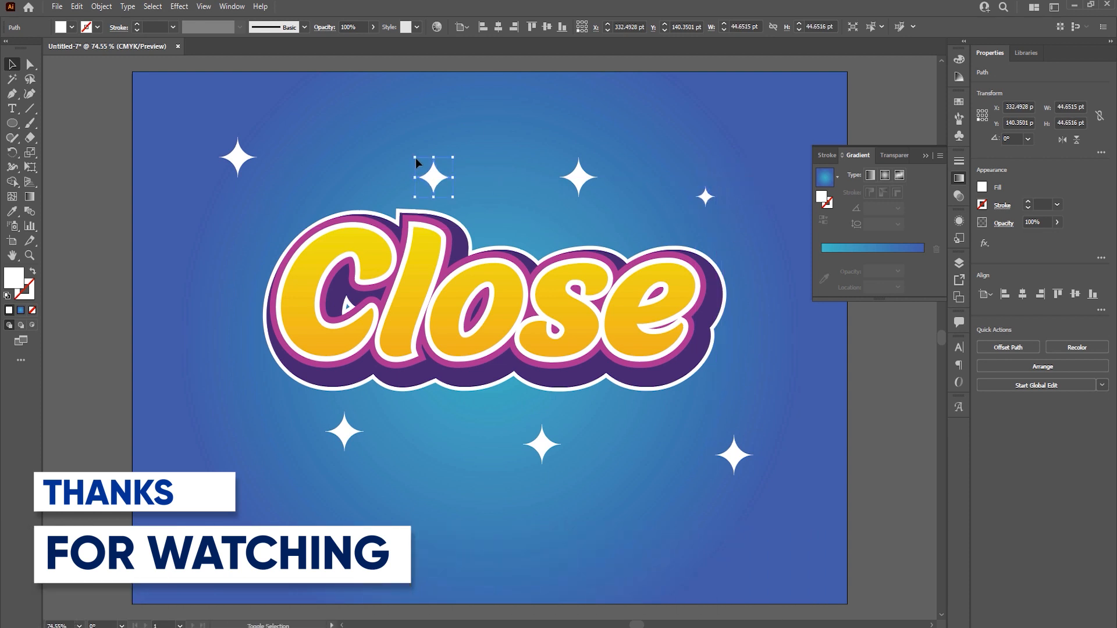
Step: Shrink the star above the letter l and move the star at the upper left down closer to the letter C
drag(234, 167, 253, 216)
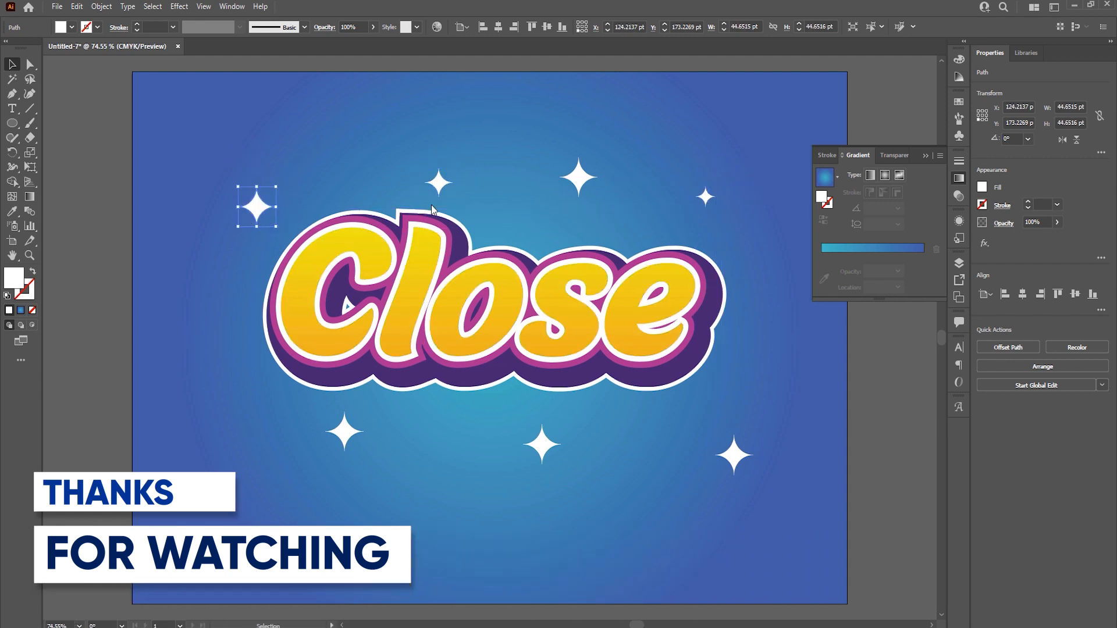
click(926, 156)
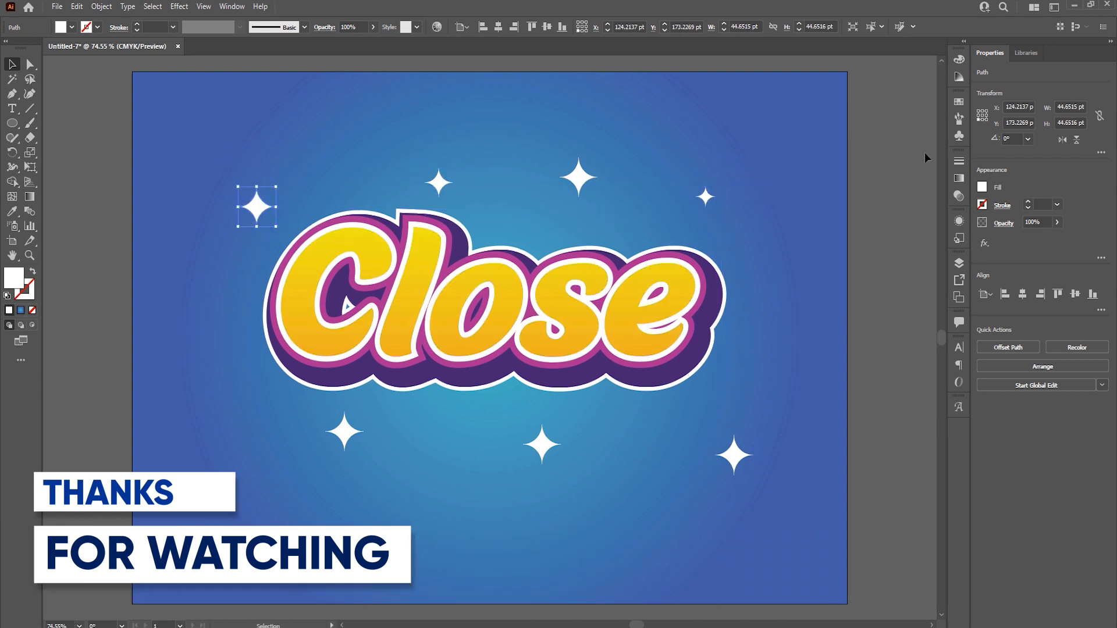
click(865, 384)
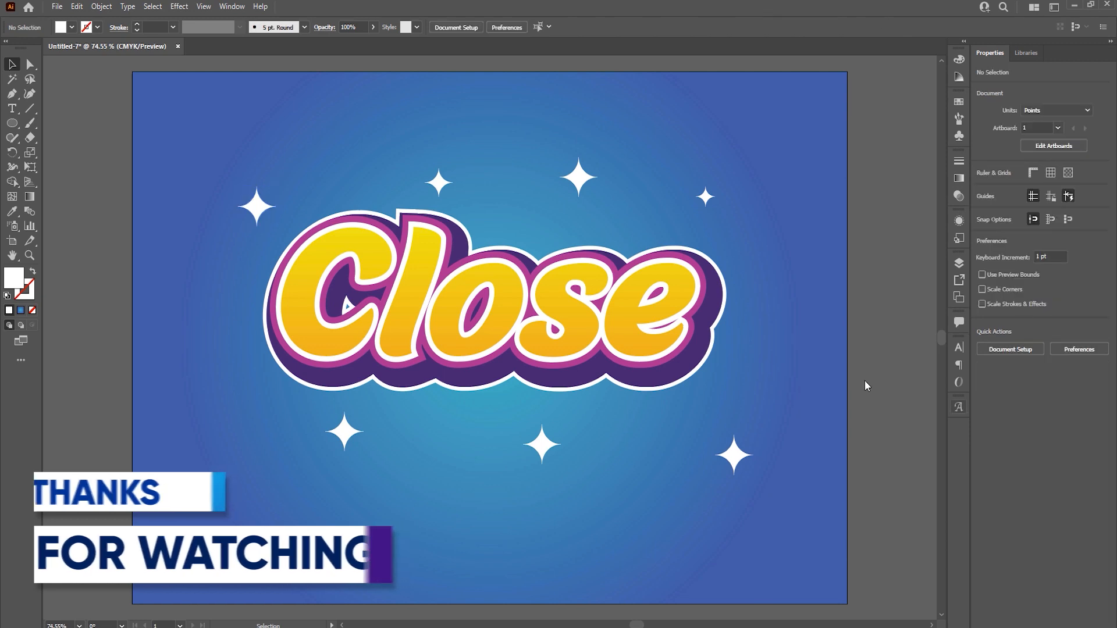